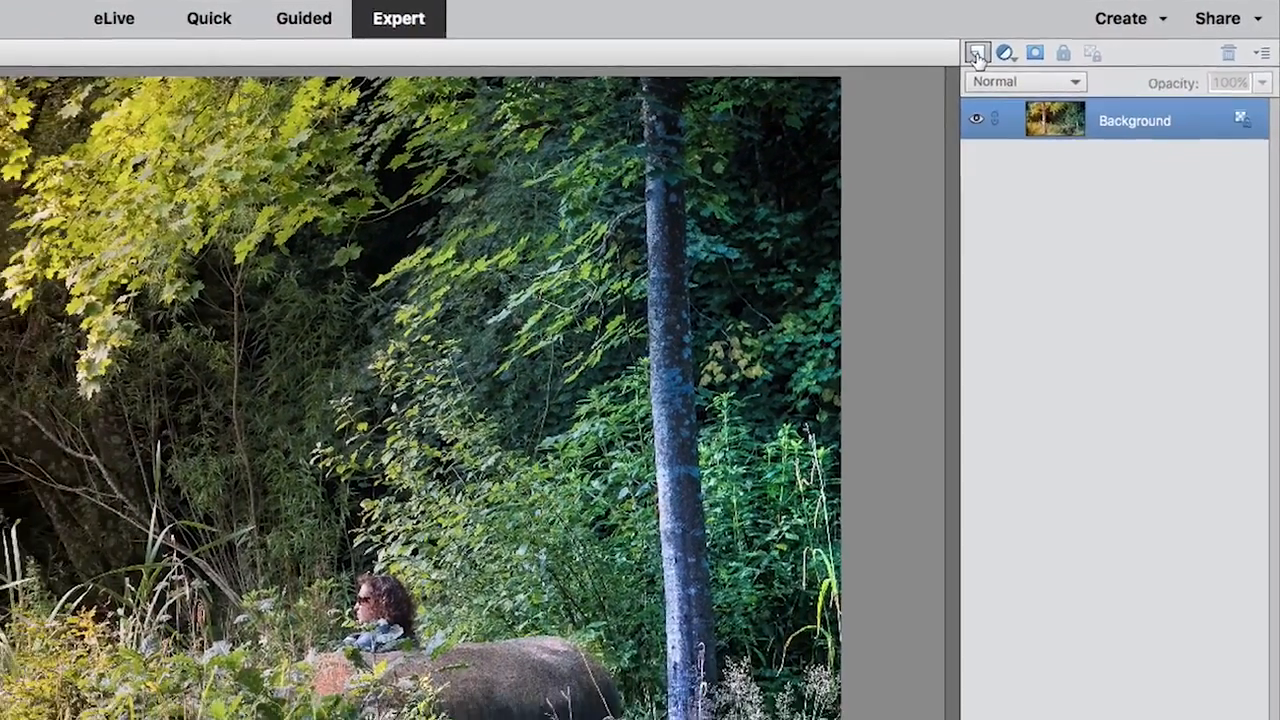
# Step: Add a new blank layer above the Background layer and rename it squiggle
pyautogui.click(977, 52)
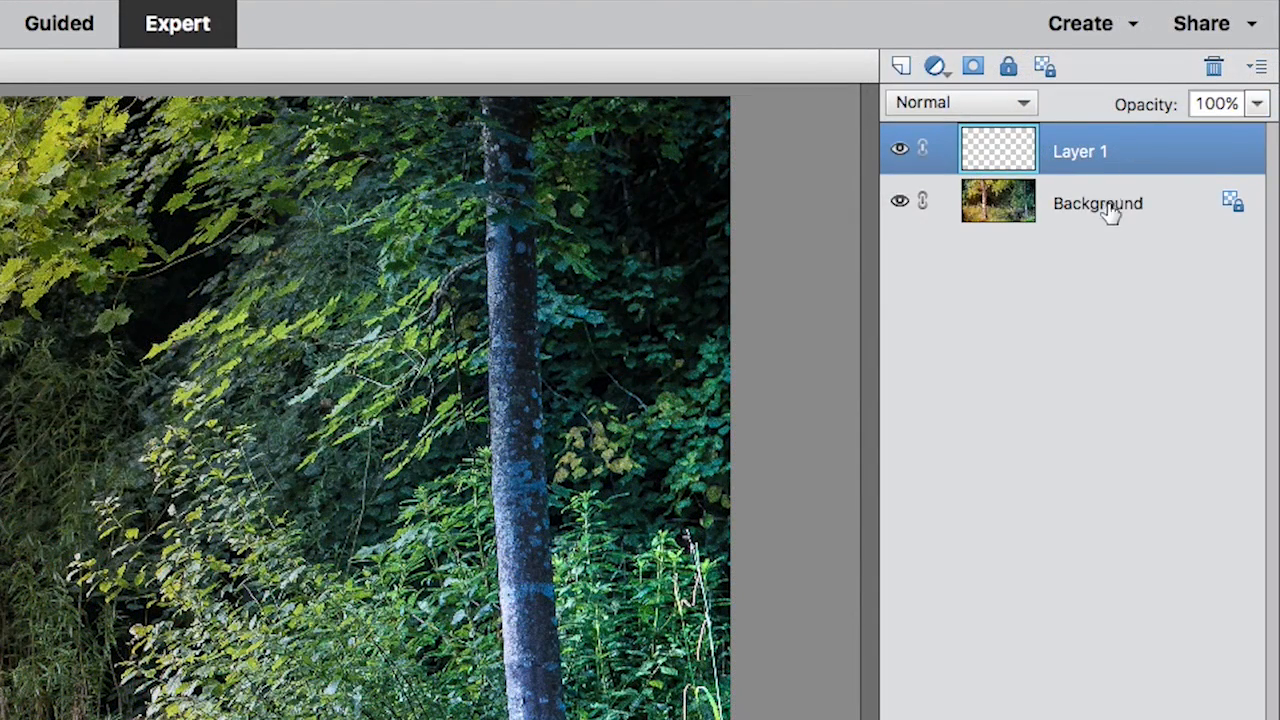
pyautogui.click(1102, 208)
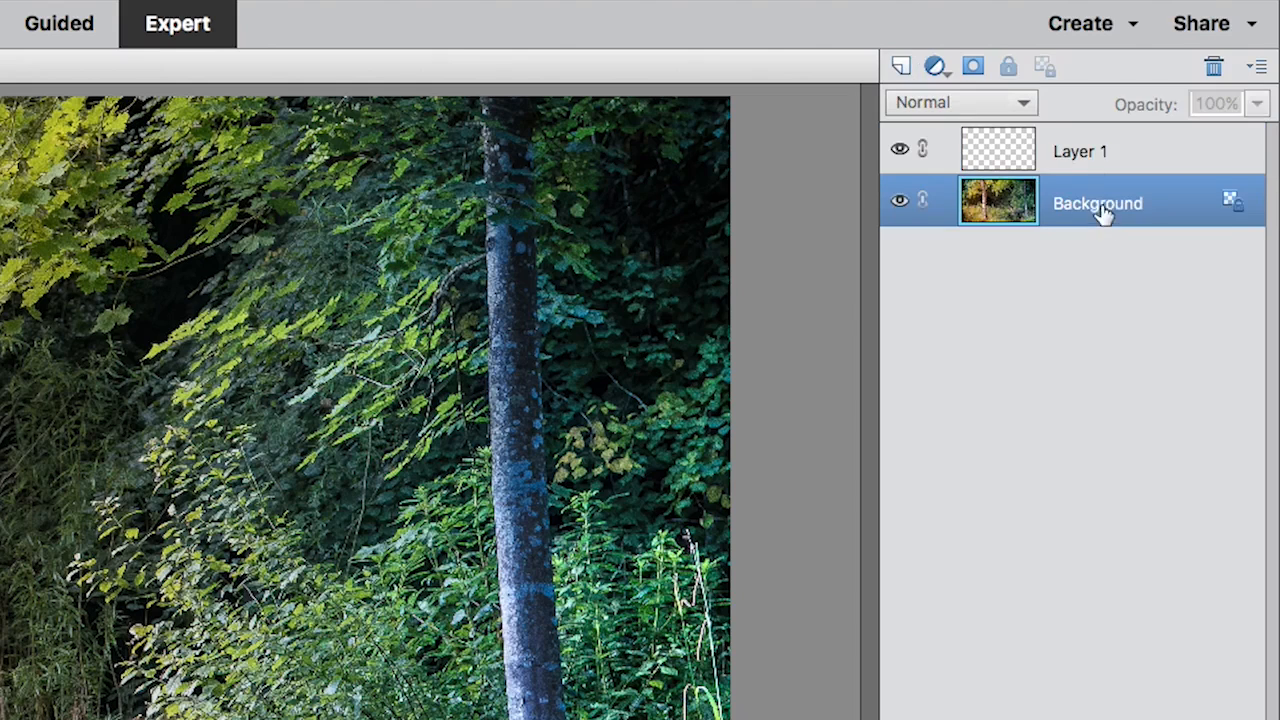
pyautogui.click(1096, 166)
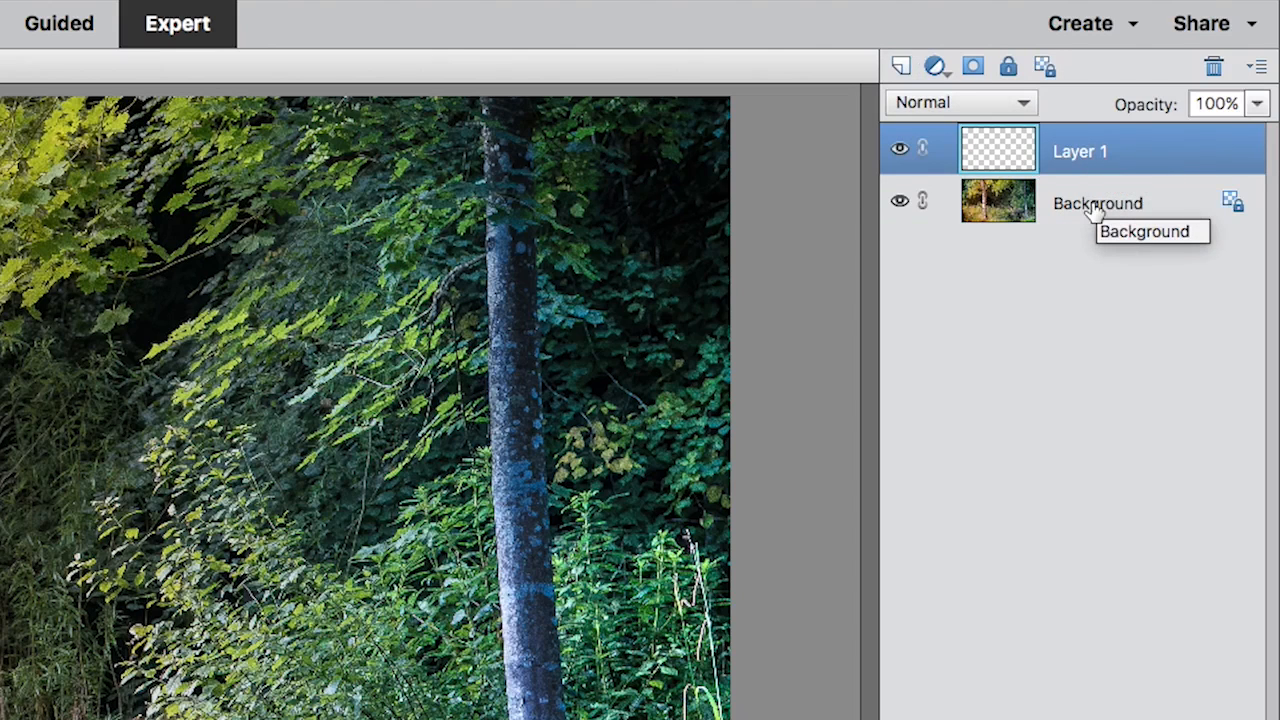
pyautogui.click(1095, 207)
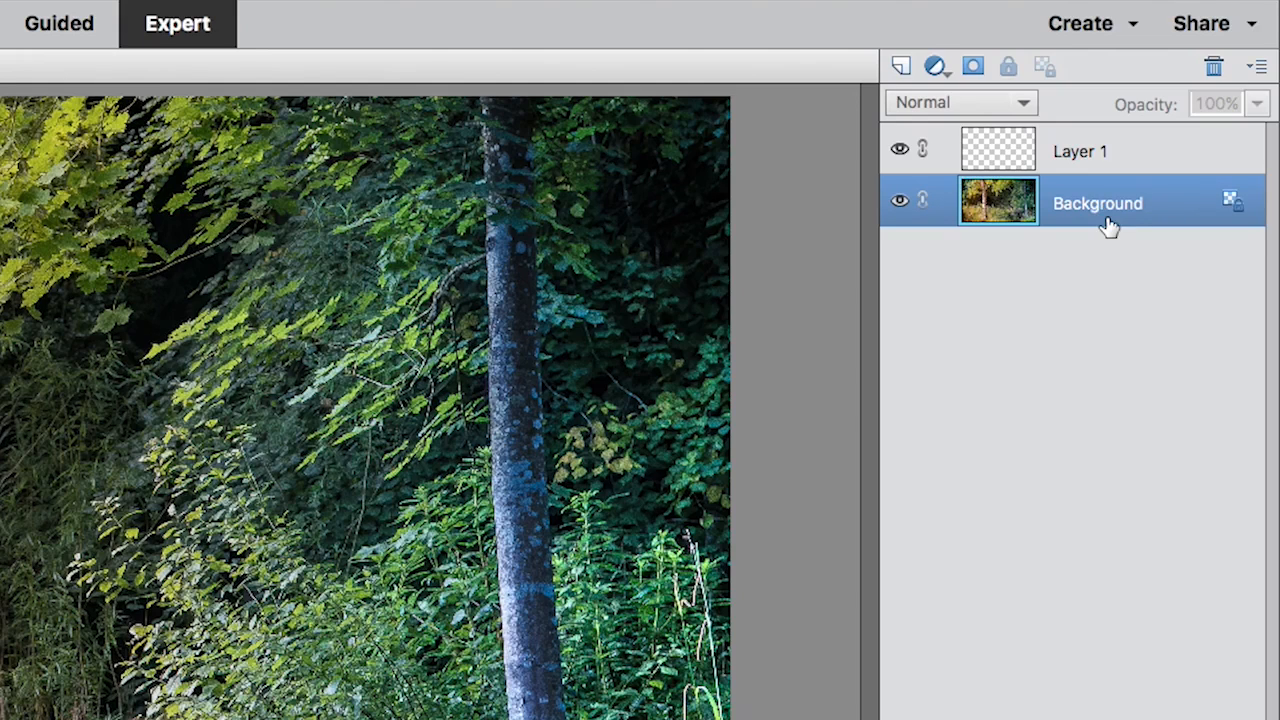
pyautogui.click(1095, 160)
pyautogui.doubleClick(1095, 152)
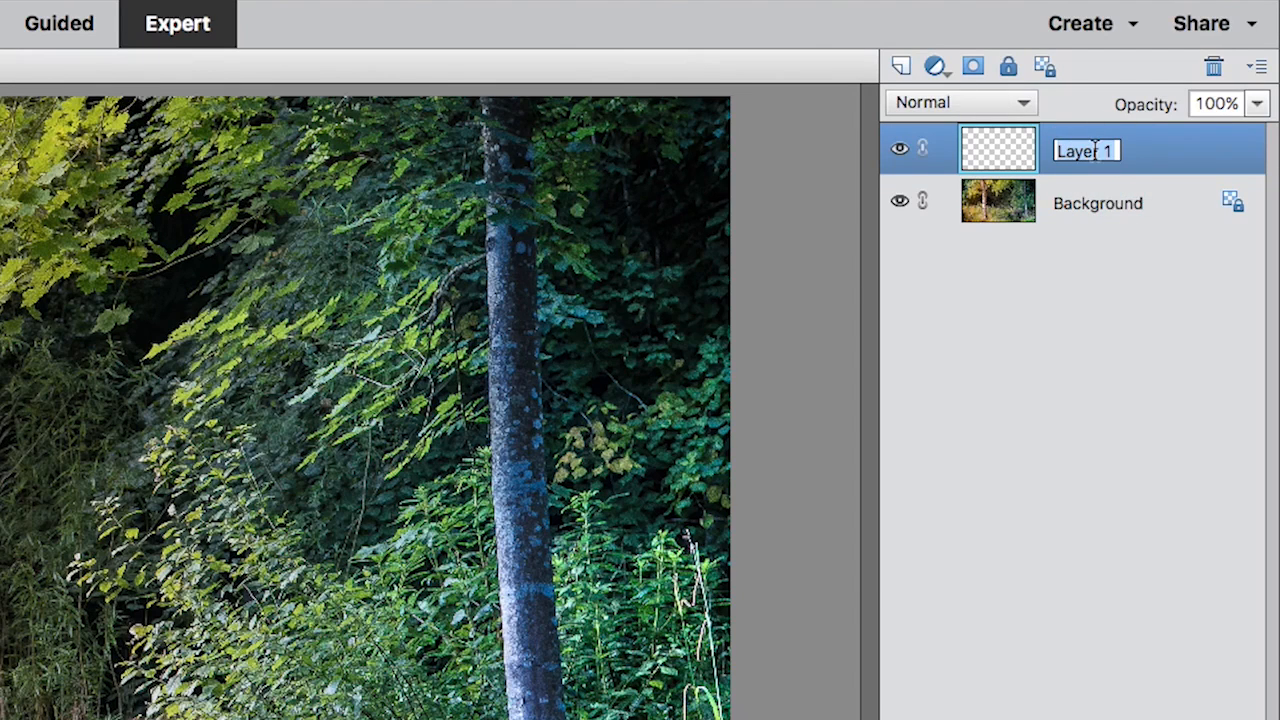
pyautogui.write('squiggle')
pyautogui.press('Return')
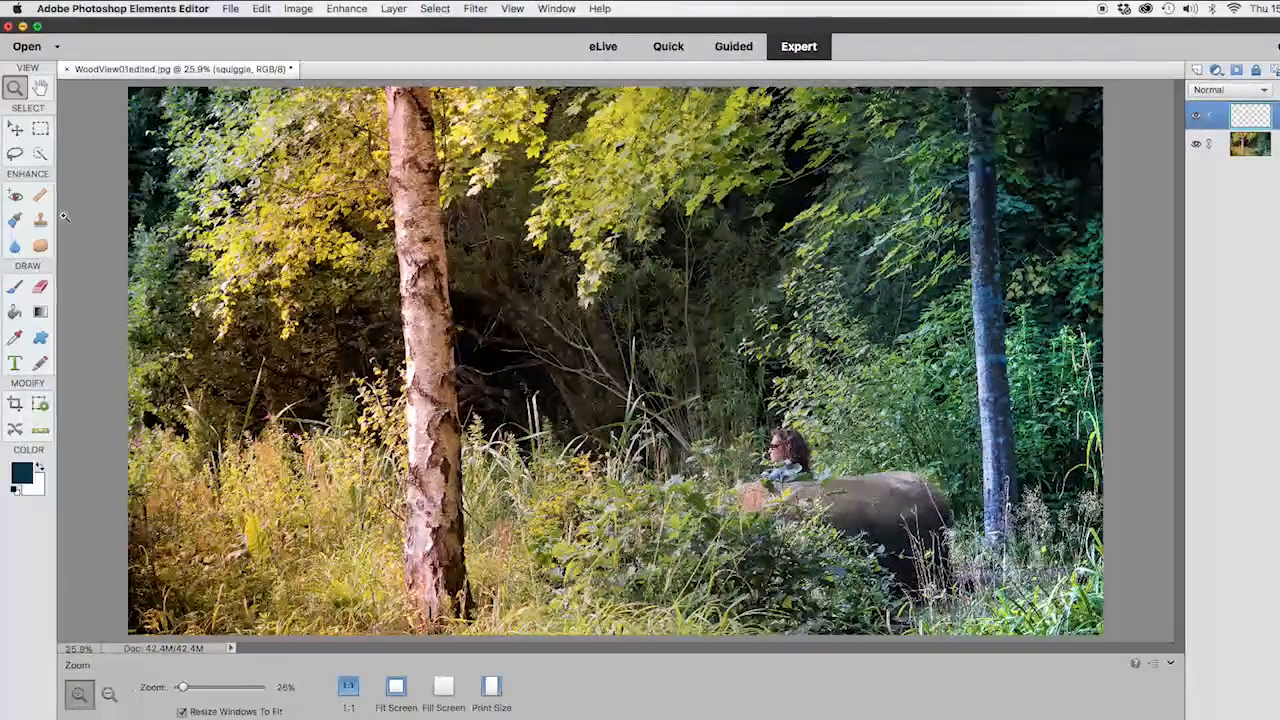
# Step: Set the foreground colour to pink #eb1264 and paint a large freehand squiggle across the middle of the photo with the Brush tool
pyautogui.click(15, 288)
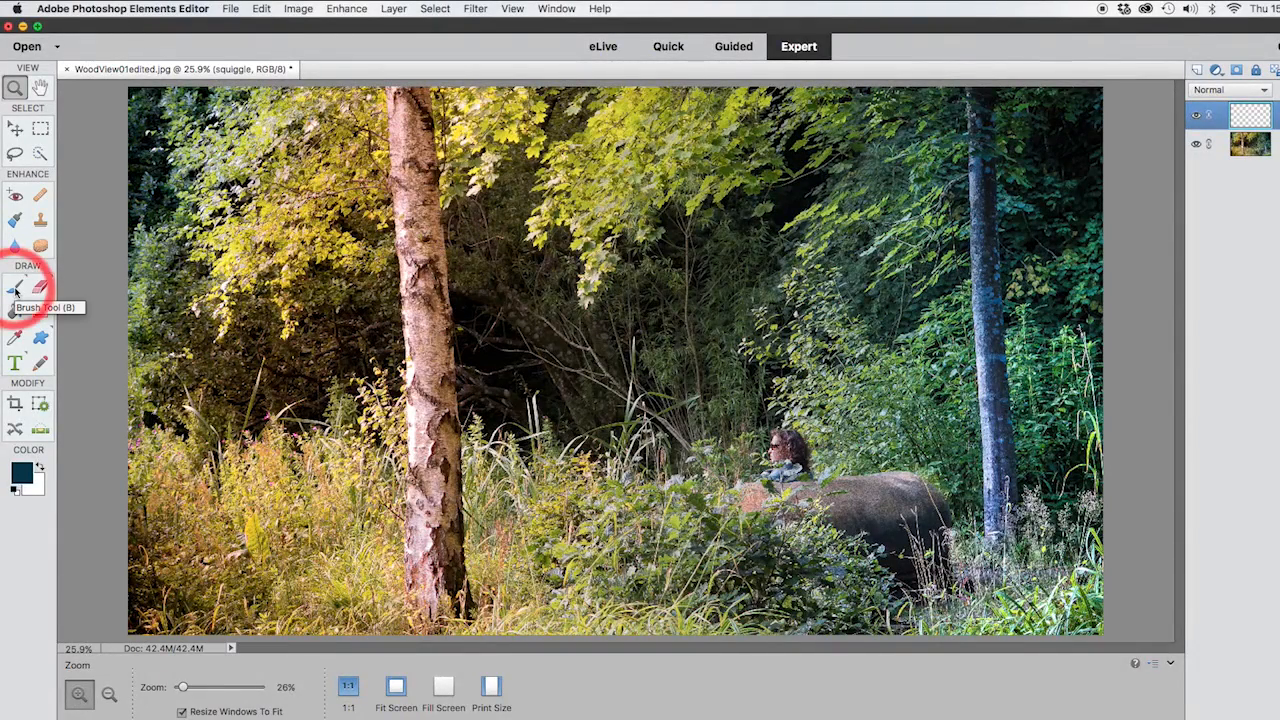
pyautogui.click(24, 471)
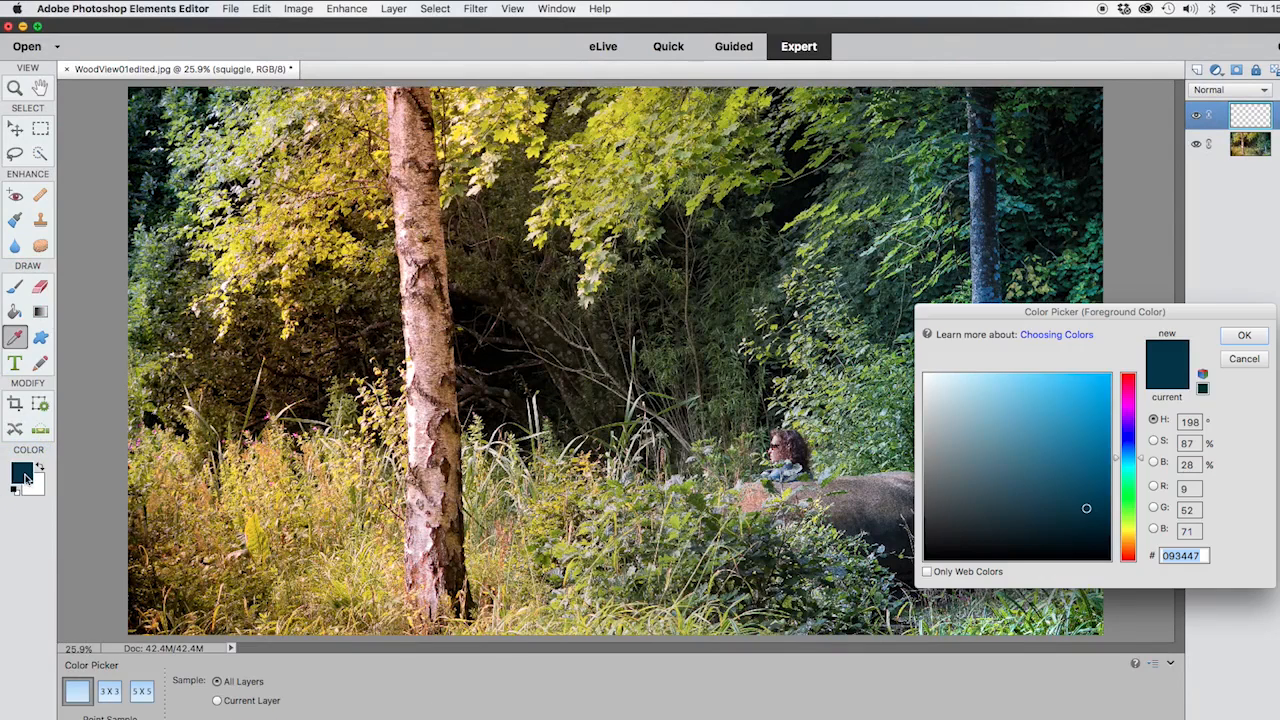
pyautogui.moveTo(996, 309); pyautogui.dragTo(529, 211)
pyautogui.click(661, 285)
pyautogui.click(616, 298)
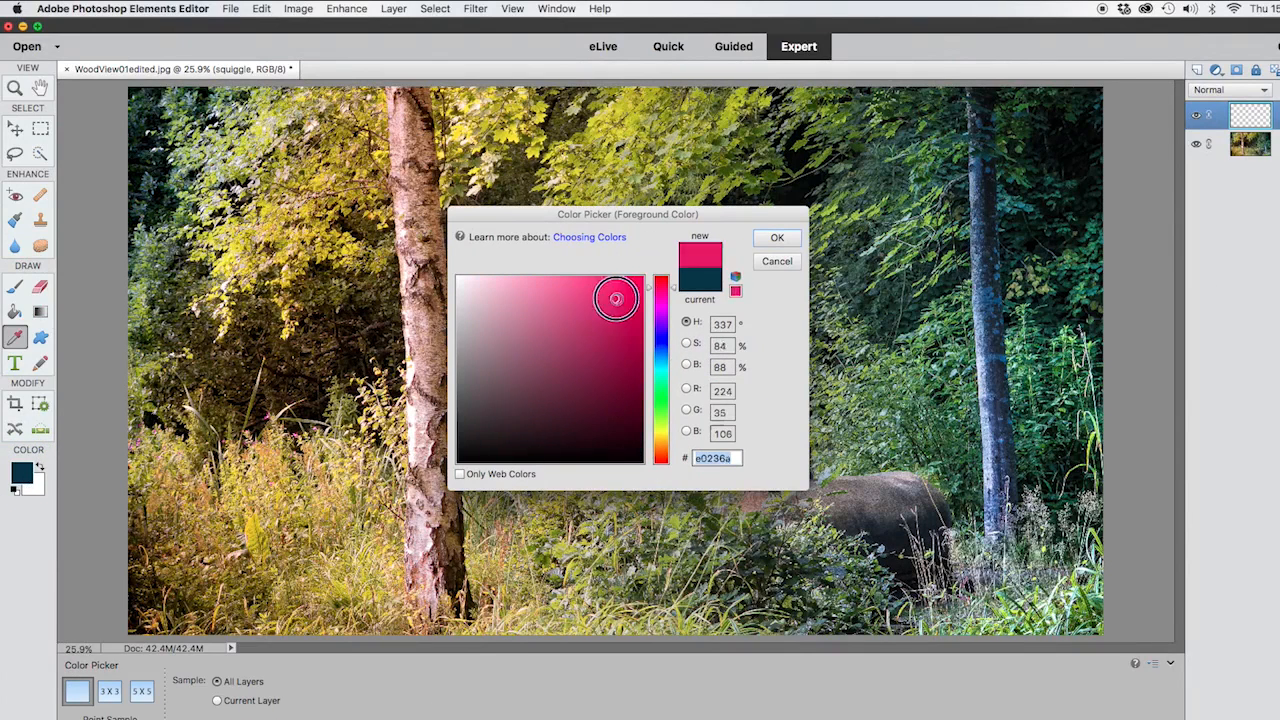
pyautogui.moveTo(616, 298); pyautogui.dragTo(629, 290)
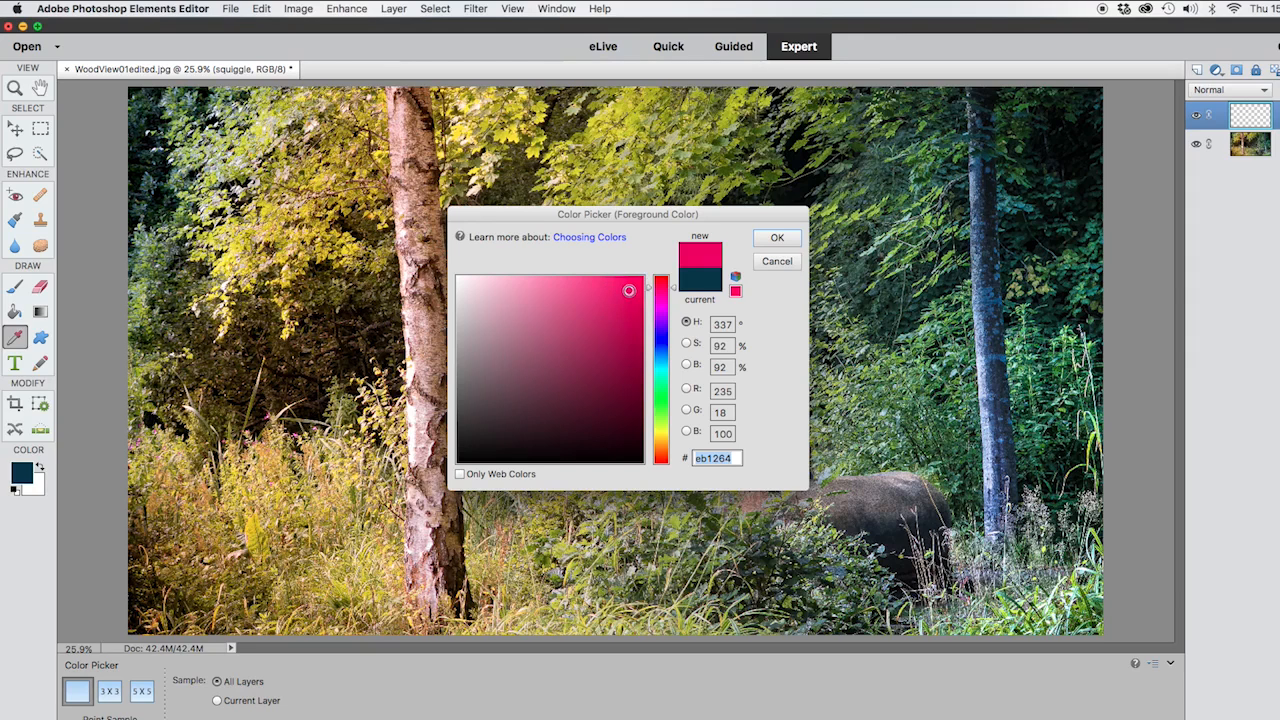
pyautogui.click(777, 238)
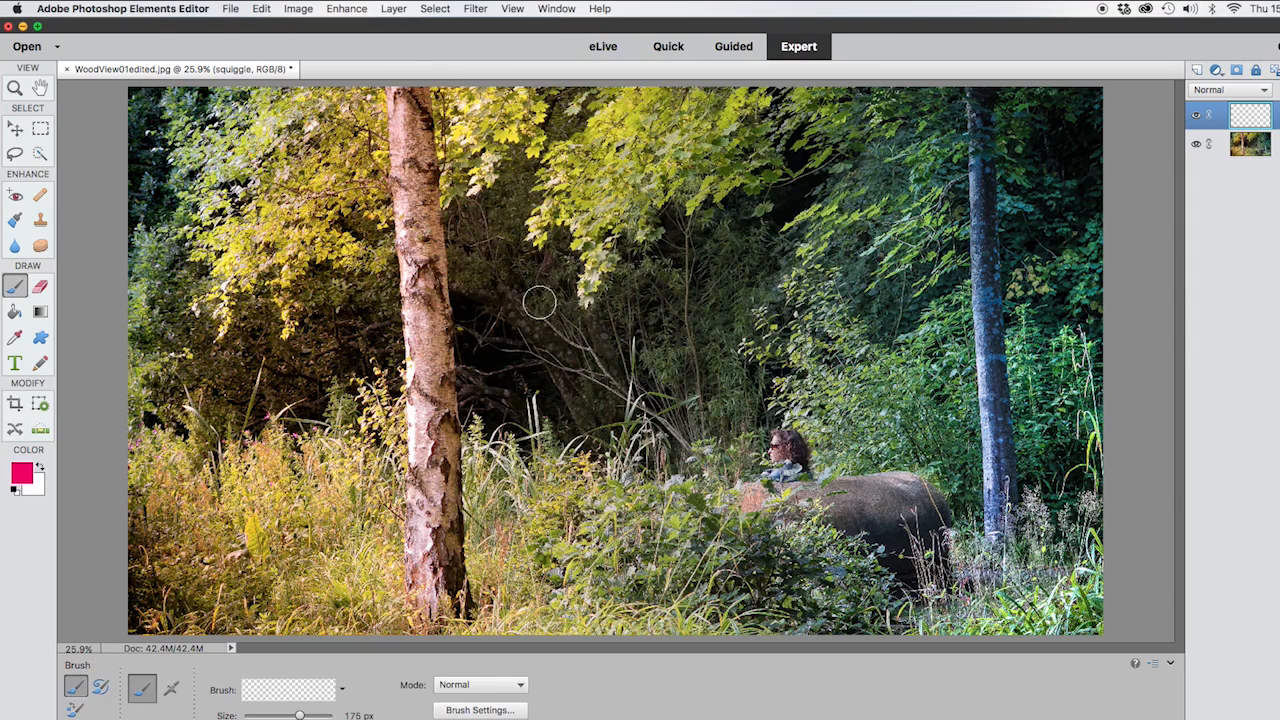
pyautogui.moveTo(470, 260)
pyautogui.mouseDown()
pyautogui.moveTo(533, 265)
pyautogui.moveTo(611, 369)
pyautogui.moveTo(635, 440)
pyautogui.moveTo(857, 437)
pyautogui.moveTo(866, 229)
pyautogui.moveTo(647, 155)
pyautogui.moveTo(485, 300)
pyautogui.moveTo(413, 435)
pyautogui.moveTo(440, 492)
pyautogui.moveTo(575, 538)
pyautogui.mouseUp()
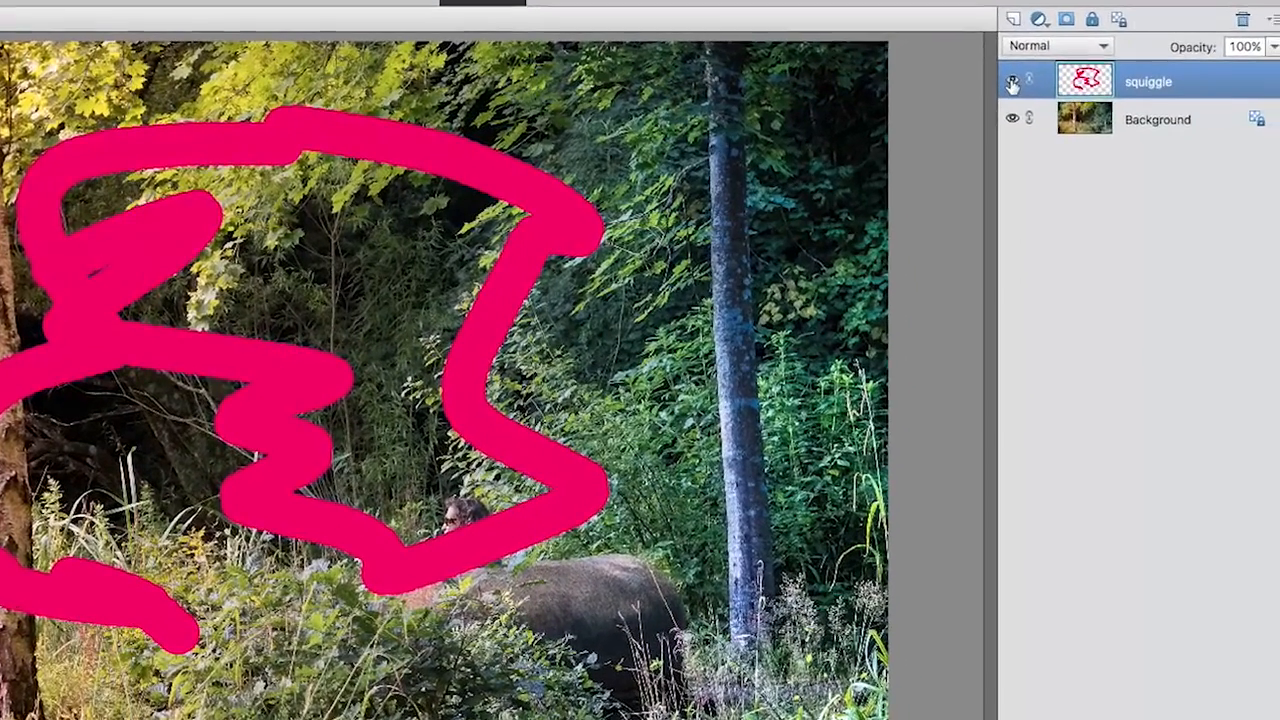
# Step: Hide the squiggle layer and show it again to compare the image with and without it
pyautogui.click(1067, 93)
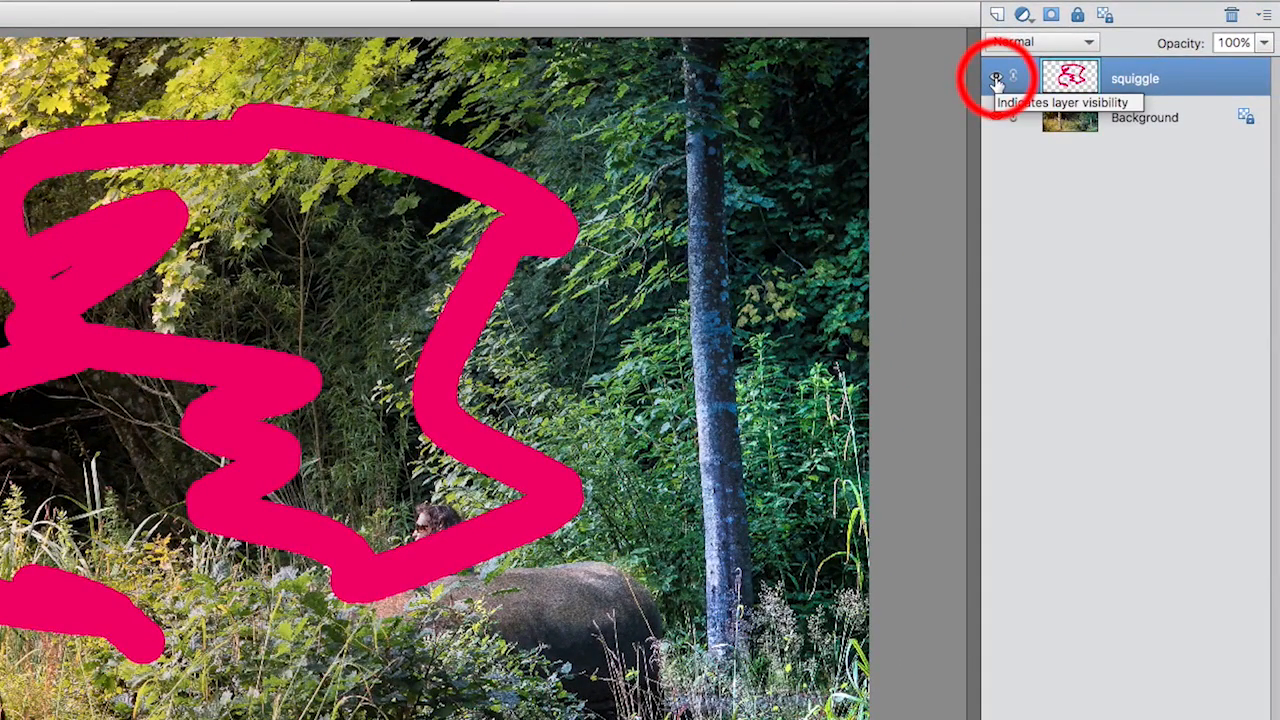
pyautogui.click(996, 78)
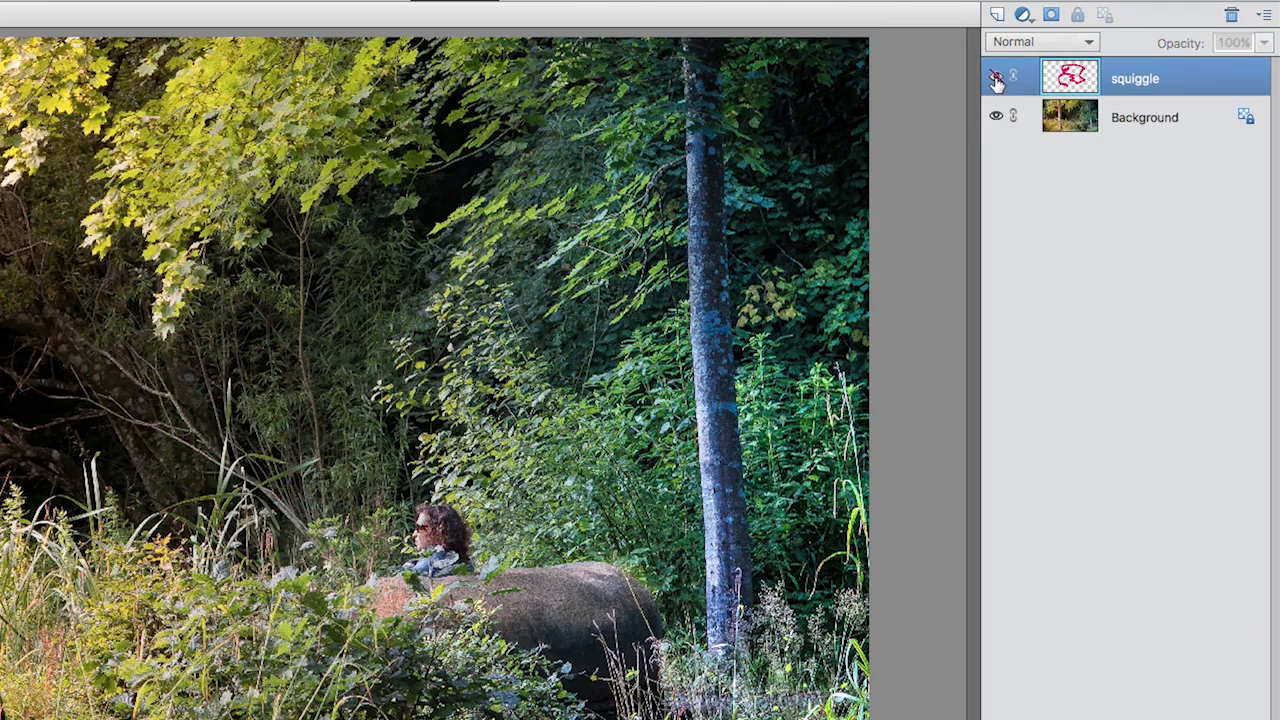
pyautogui.click(996, 78)
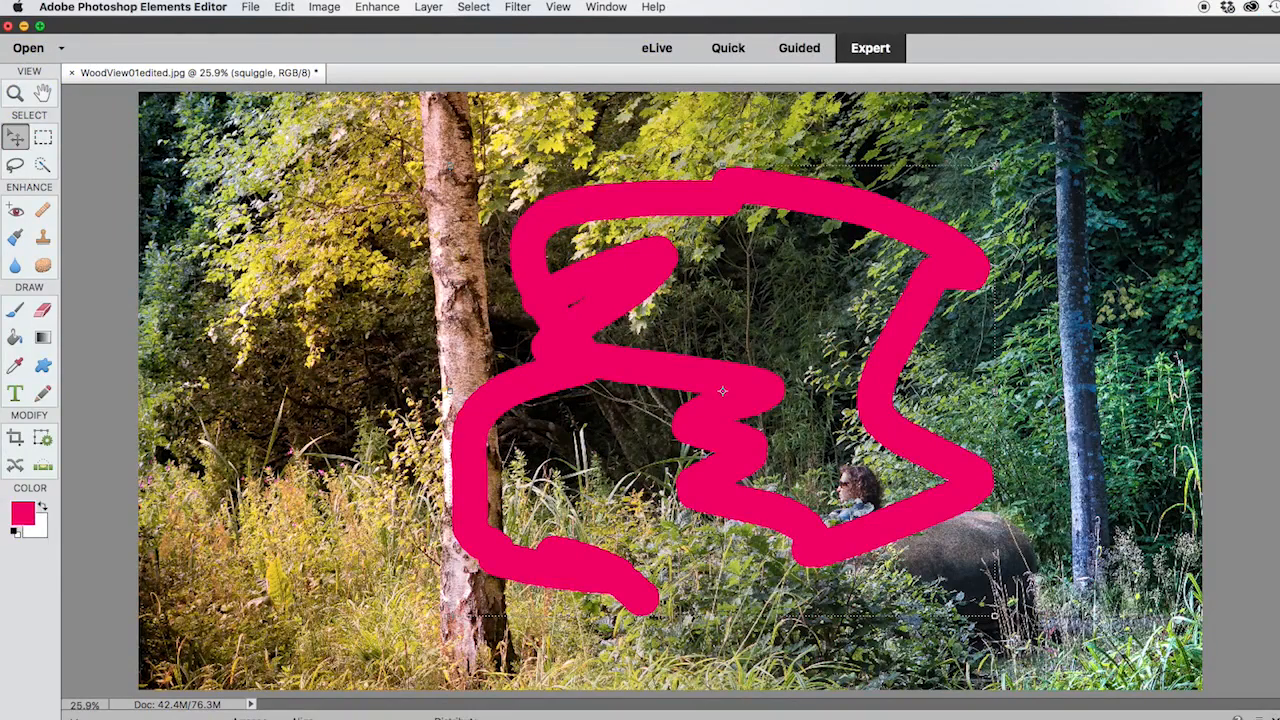
# Step: Scale the squiggle down toward its lower corner, stretch it wider and taller with the Move tool, and apply the transformation
pyautogui.moveTo(995, 166)
pyautogui.mouseDown()
pyautogui.moveTo(716, 382)
pyautogui.moveTo(704, 406)
pyautogui.mouseUp()
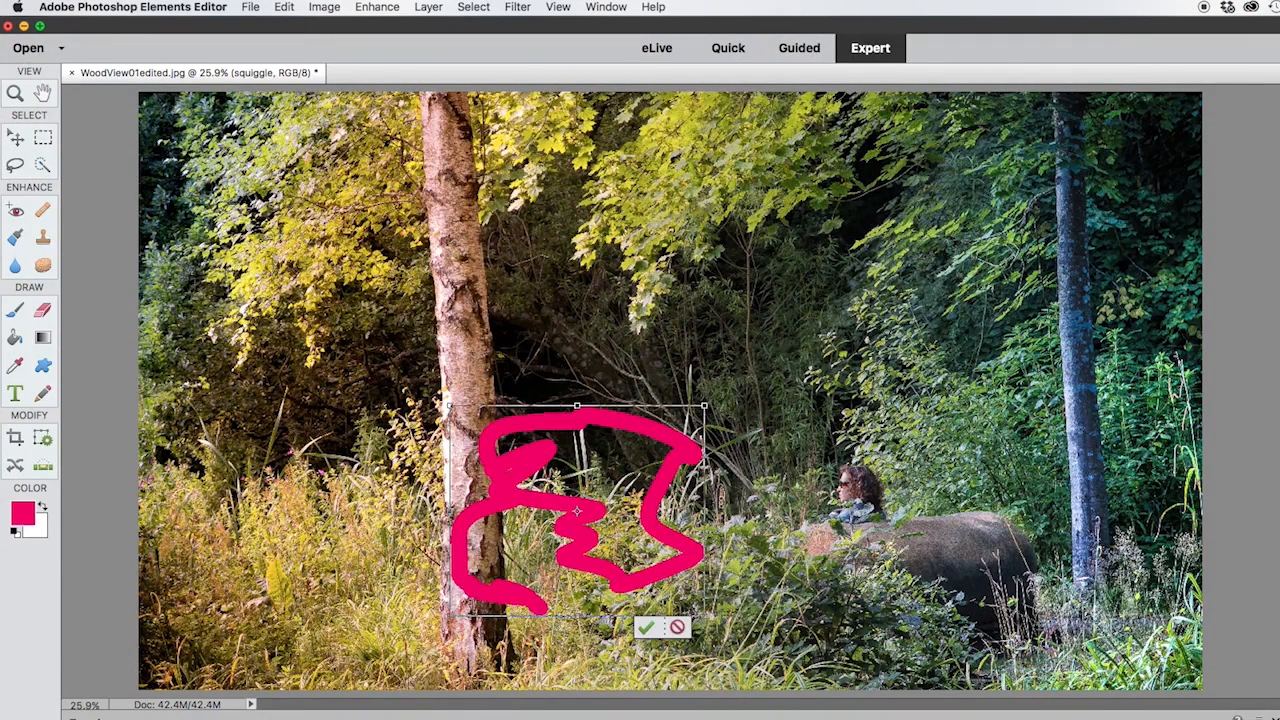
pyautogui.moveTo(706, 508); pyautogui.dragTo(1046, 508)
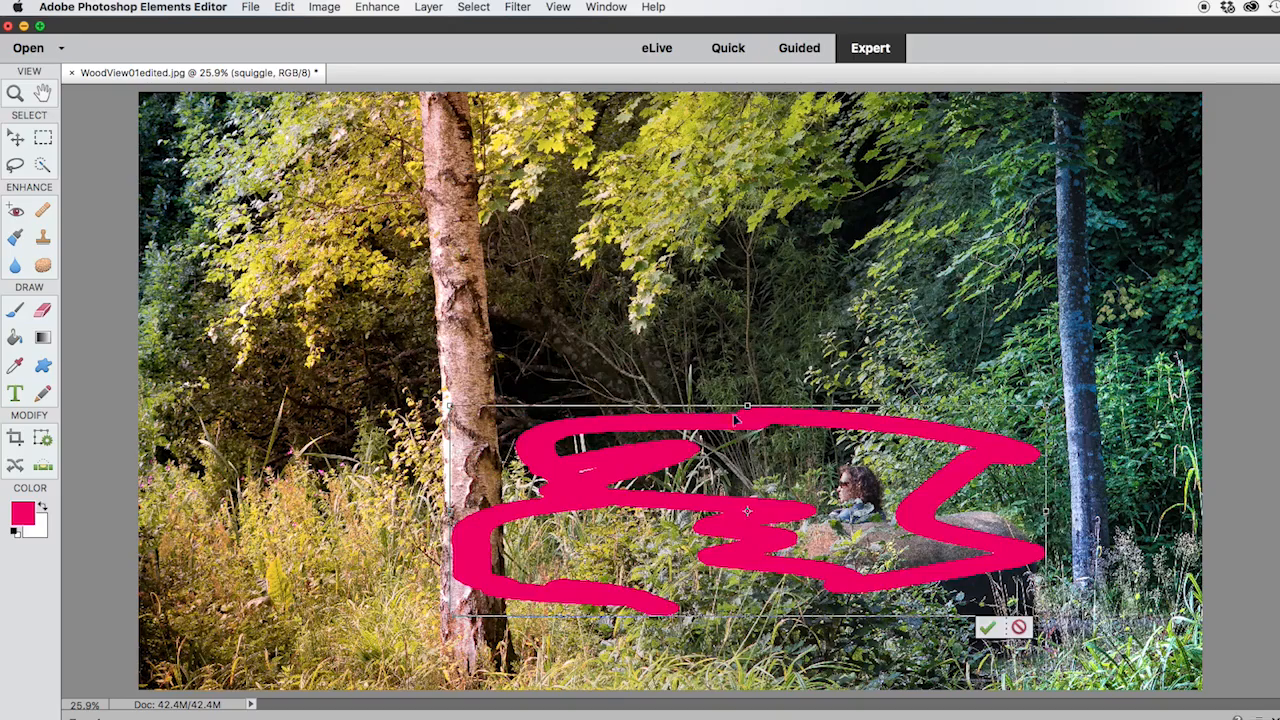
pyautogui.moveTo(747, 407); pyautogui.dragTo(747, 275)
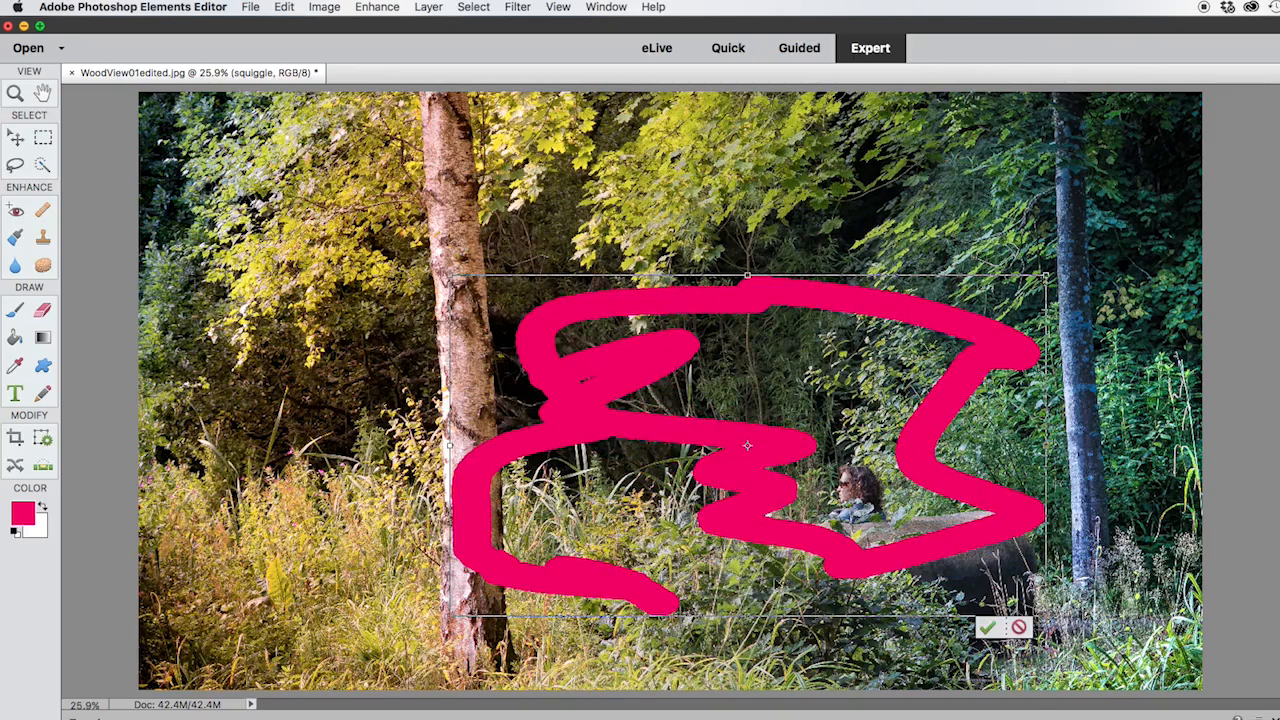
pyautogui.click(987, 627)
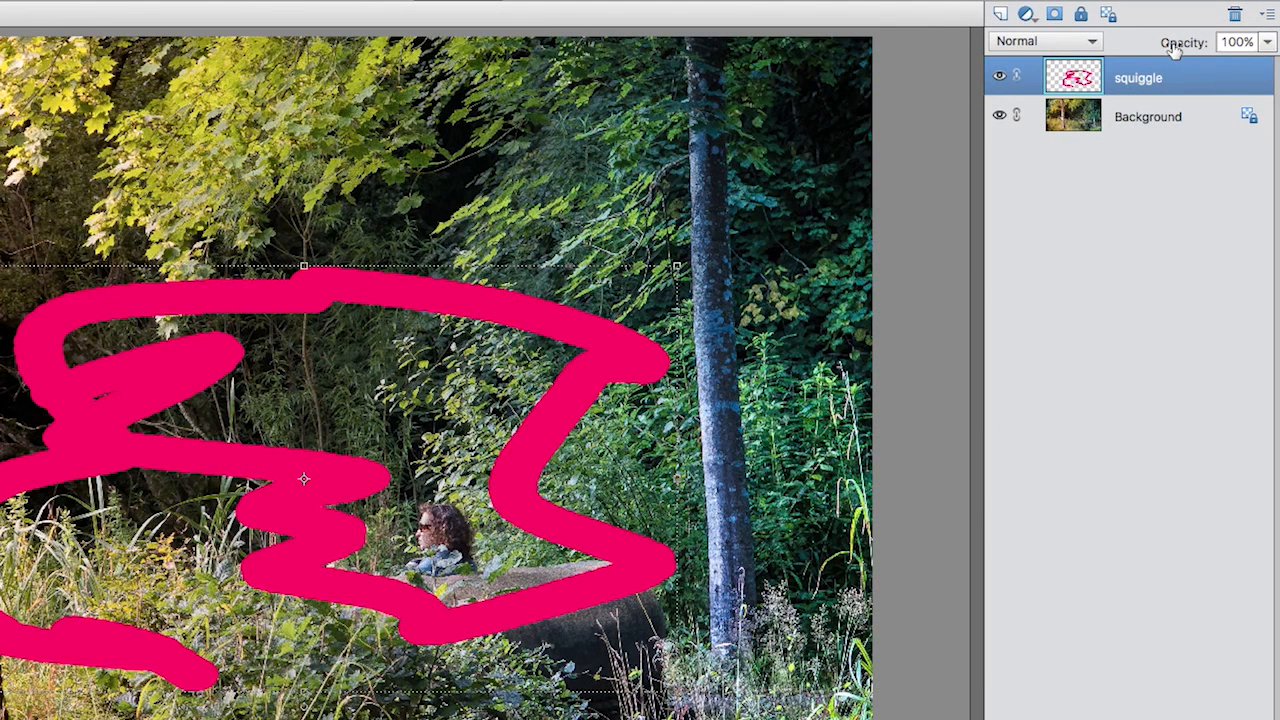
# Step: Lower the squiggle layer's opacity to 38%
pyautogui.click(1267, 41)
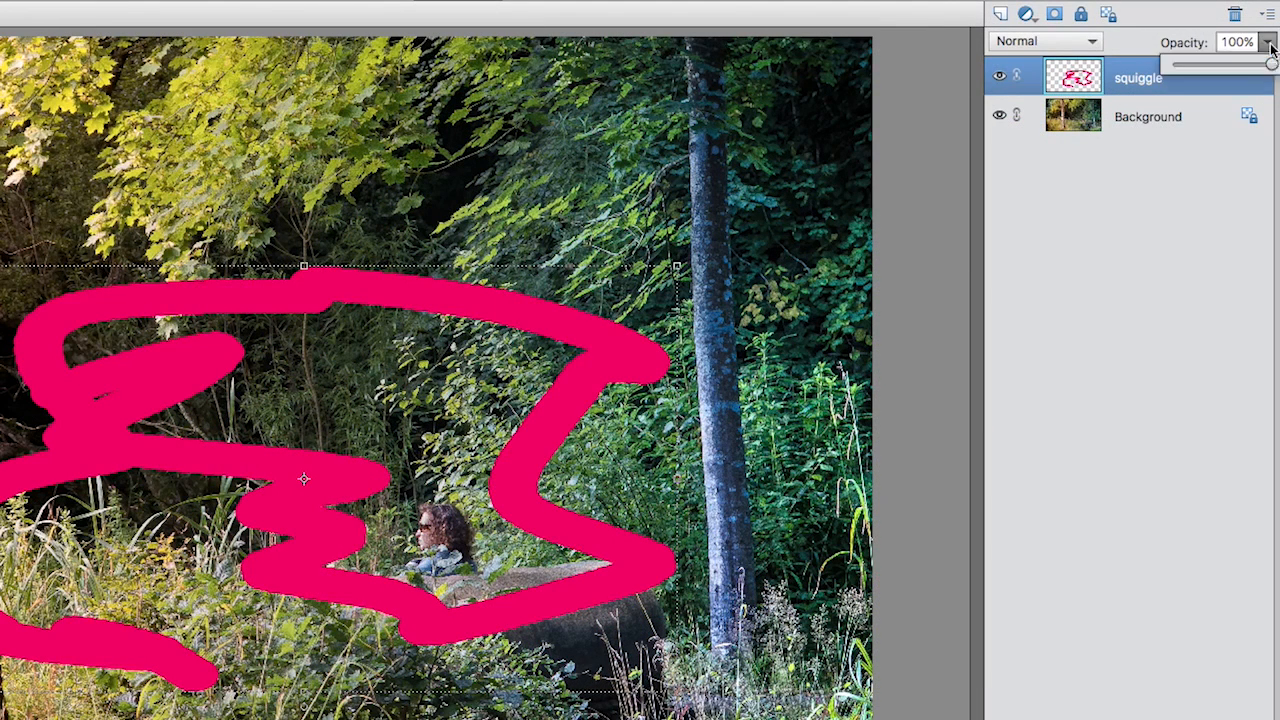
pyautogui.moveTo(1272, 65); pyautogui.dragTo(1215, 67)
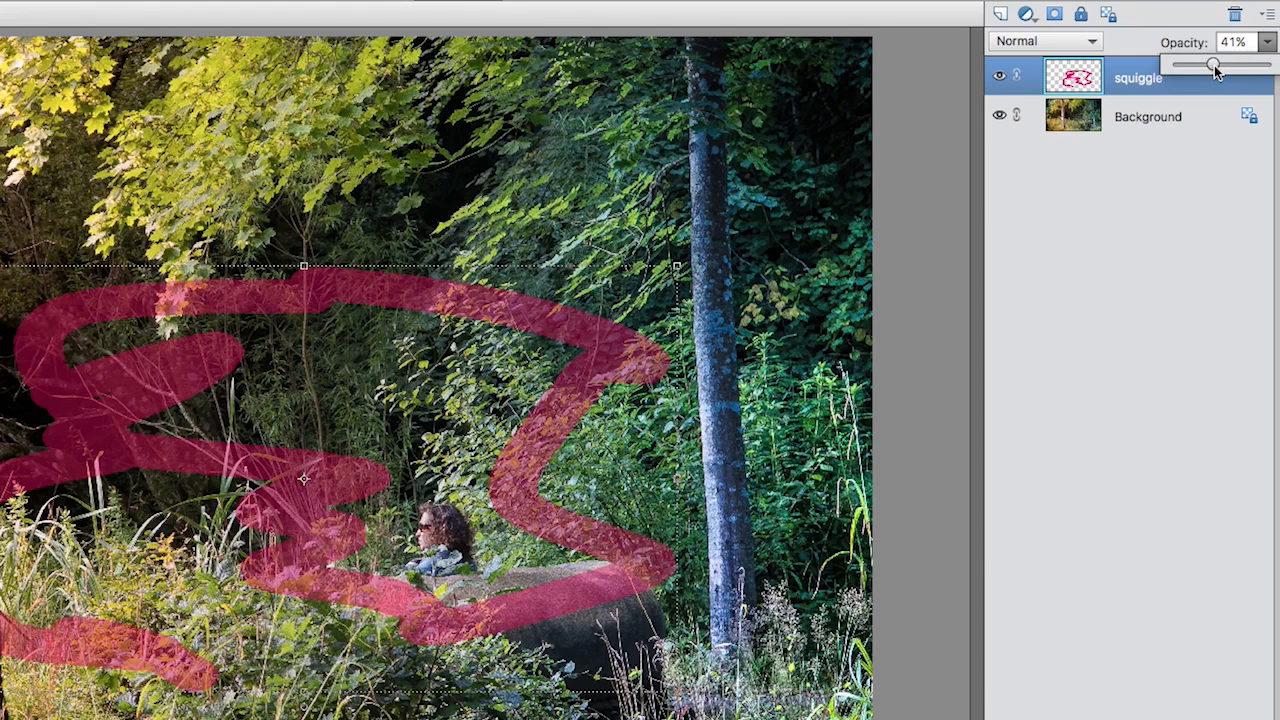
pyautogui.moveTo(1214, 65)
pyautogui.mouseDown()
pyautogui.moveTo(1237, 62)
pyautogui.moveTo(1211, 72)
pyautogui.mouseUp()
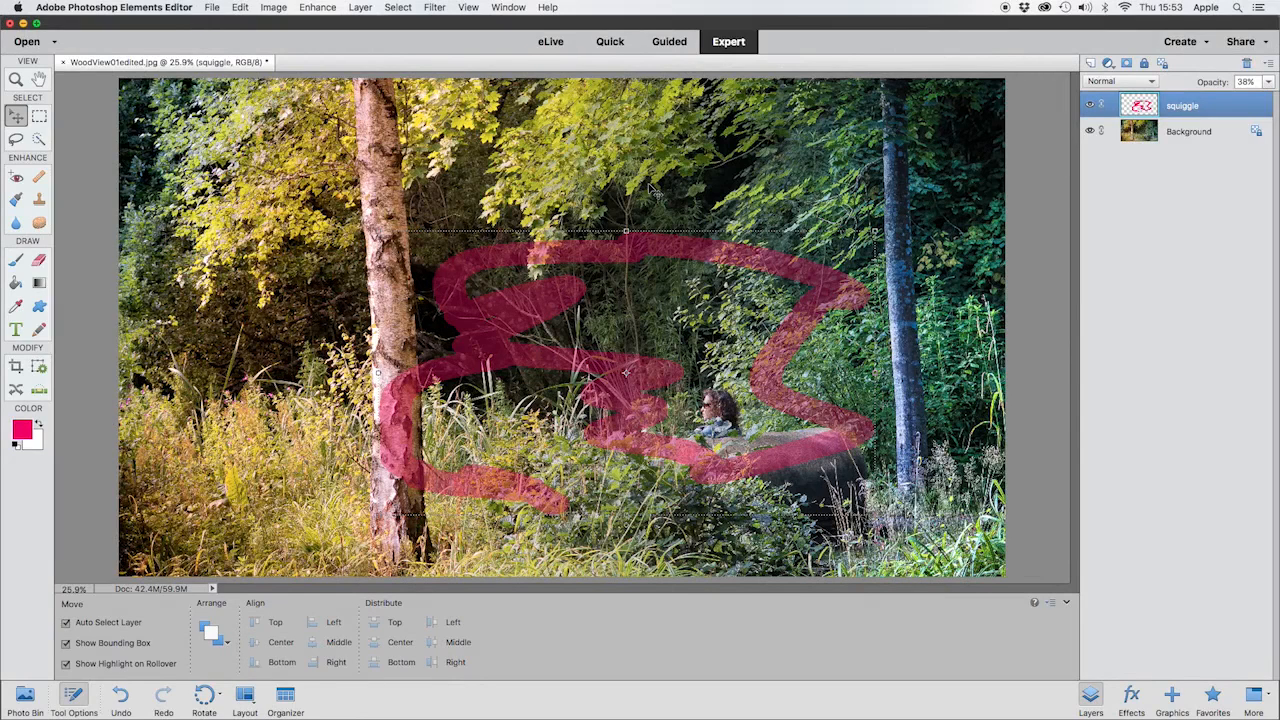
# Step: Add the horizontal text "Forest" across the birch trunk in the upper part of the photo
pyautogui.click(16, 332)
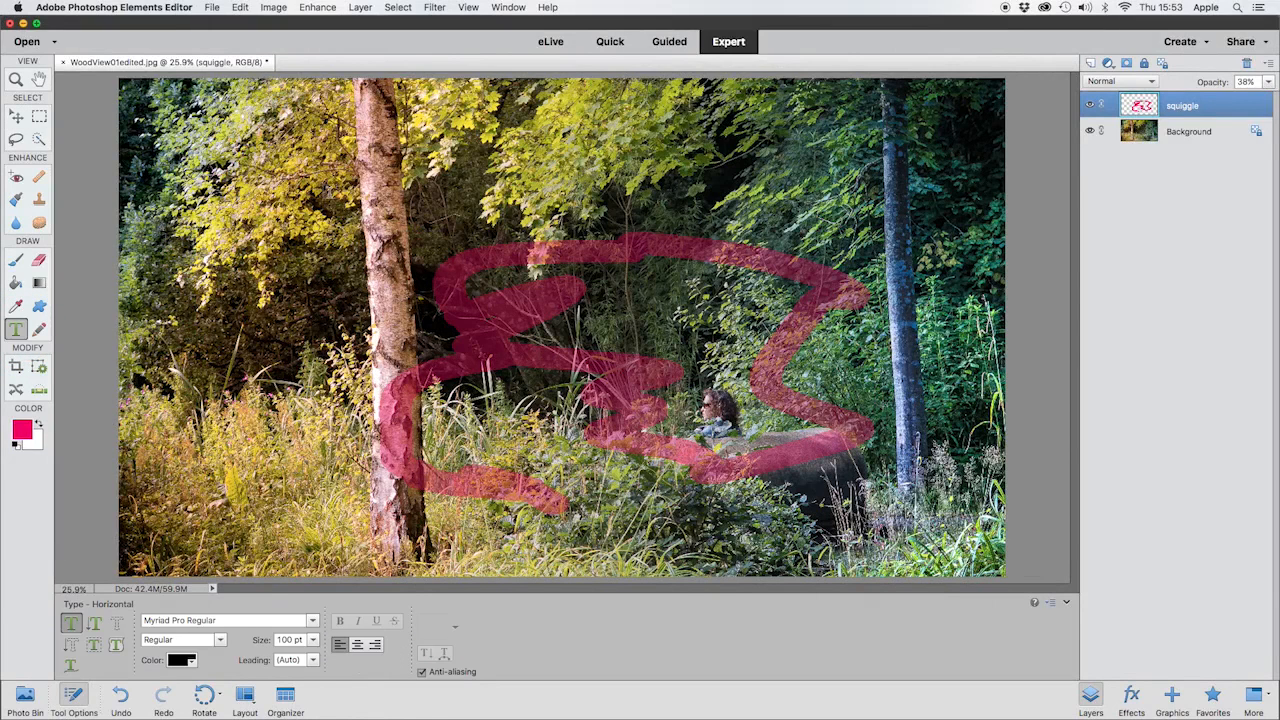
pyautogui.click(331, 193)
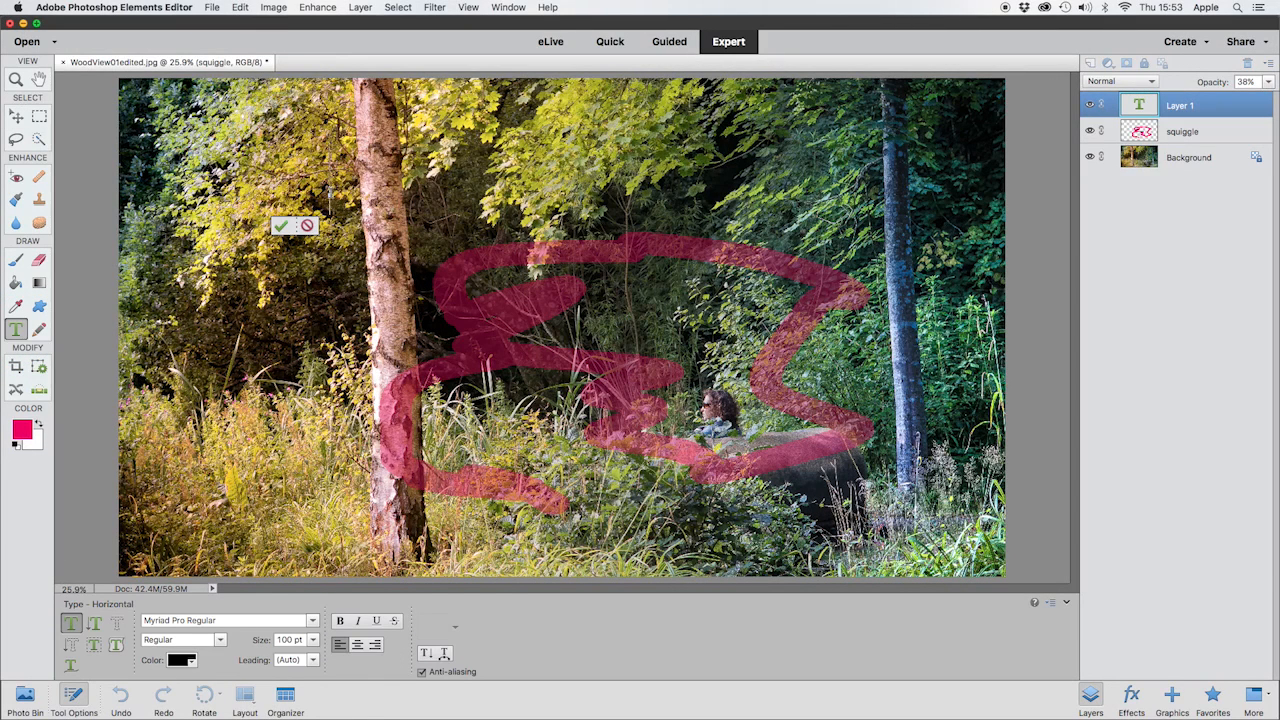
pyautogui.write('Forest')
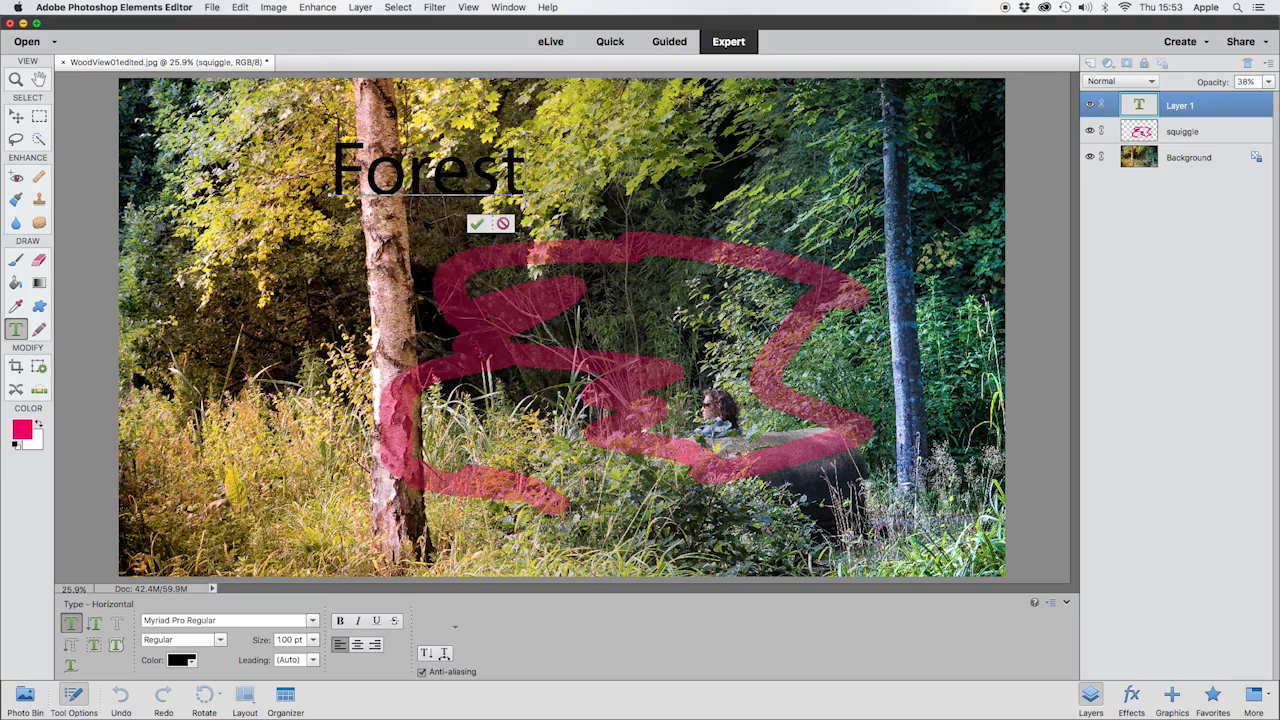
# Step: Select the whole word "Forest" and set its font size to 200 pt
pyautogui.hotkey('shift', 'Left')
pyautogui.hotkey('shift', 'Left')
pyautogui.hotkey('shift', 'Left')
pyautogui.hotkey('shift', 'Left')
pyautogui.hotkey('shift', 'Left')
pyautogui.hotkey('shift', 'Left')
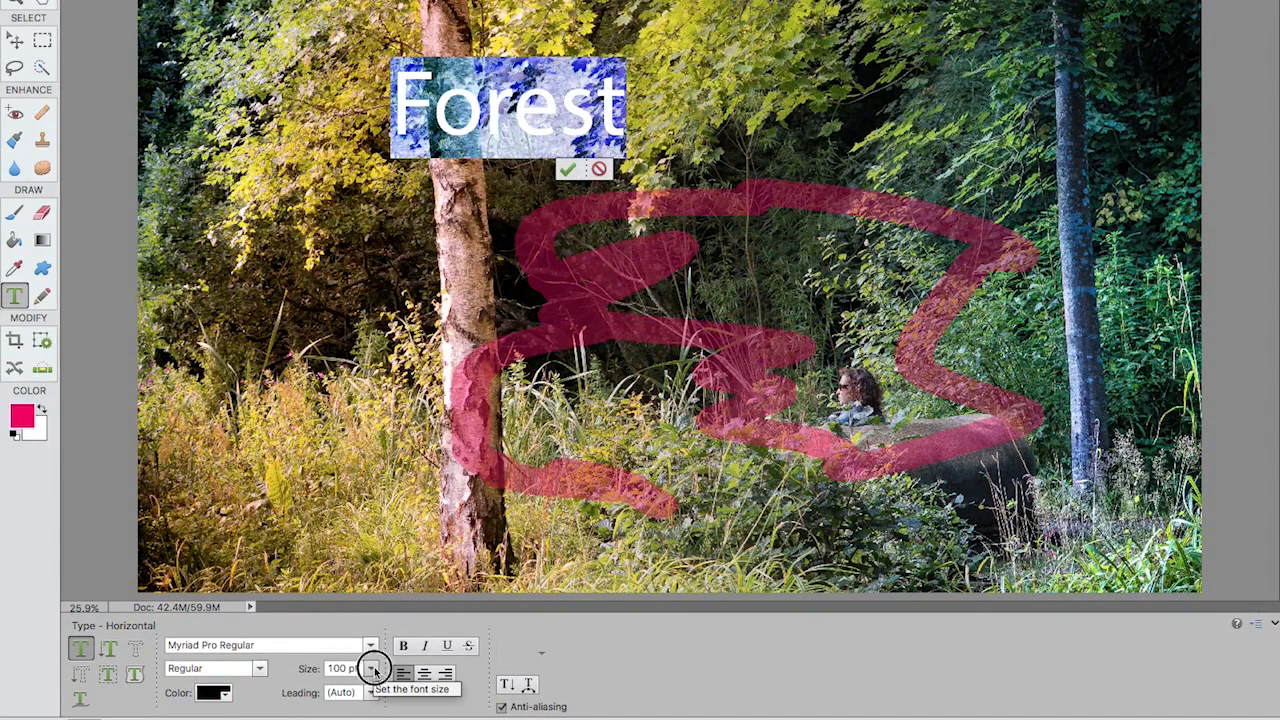
pyautogui.click(357, 670)
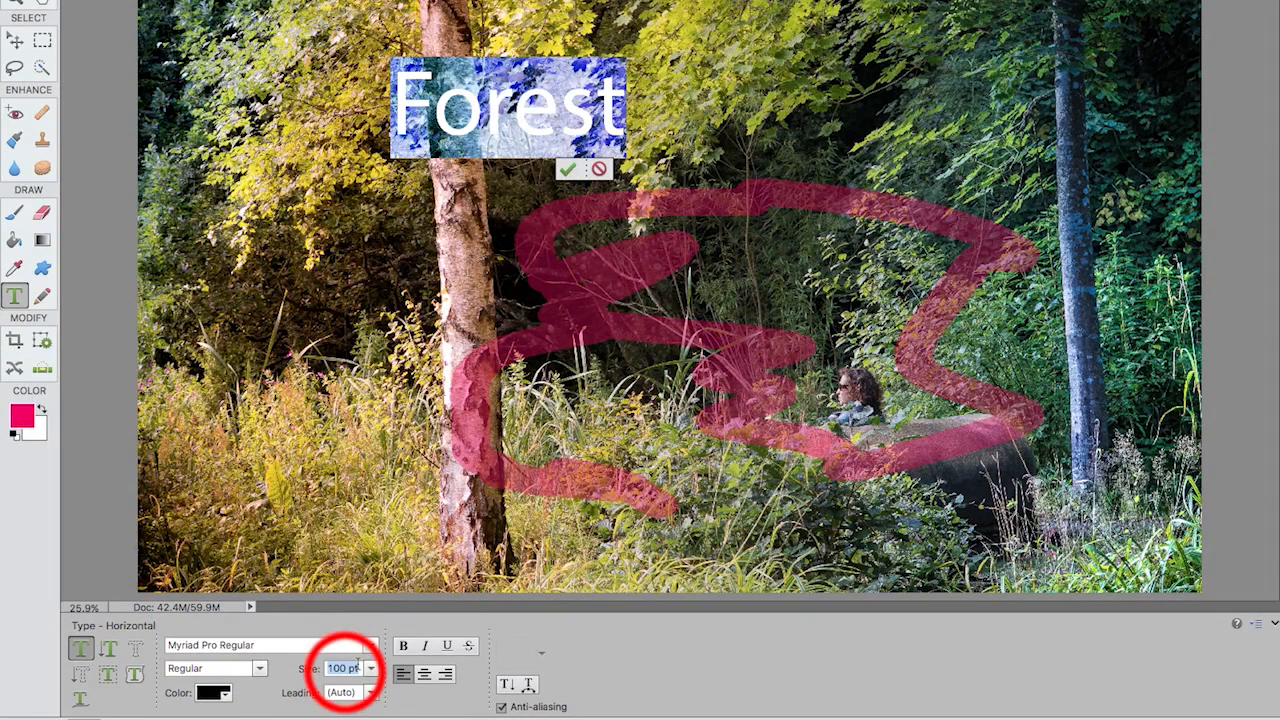
pyautogui.write('200')
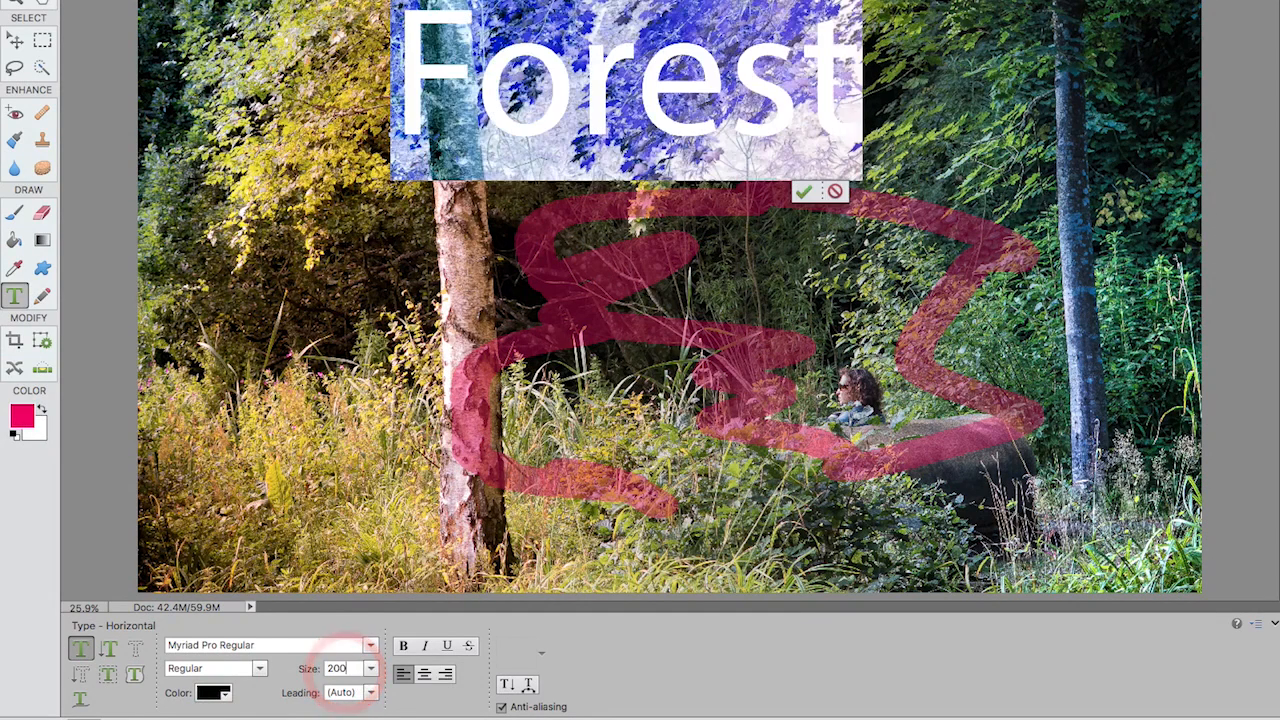
# Step: Colour the "Forest" text white and move it down onto the squiggle near the middle of the photo
pyautogui.click(213, 693)
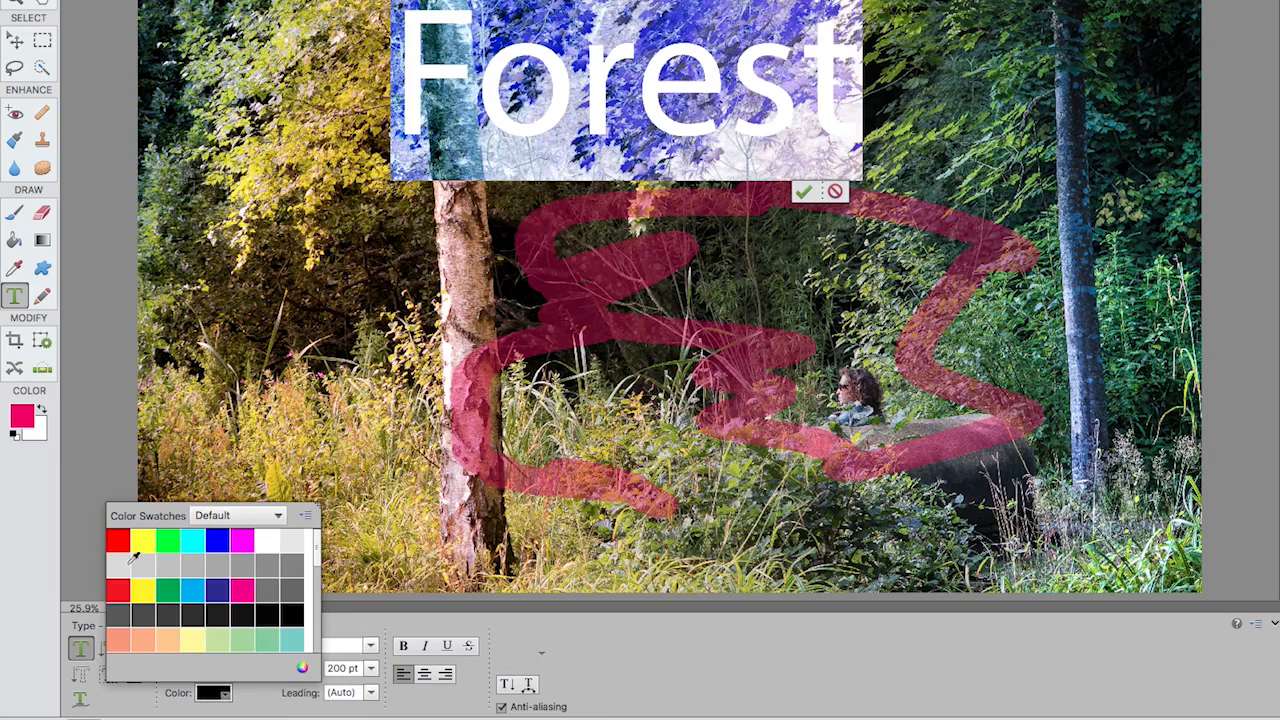
pyautogui.click(268, 540)
pyautogui.click(17, 40)
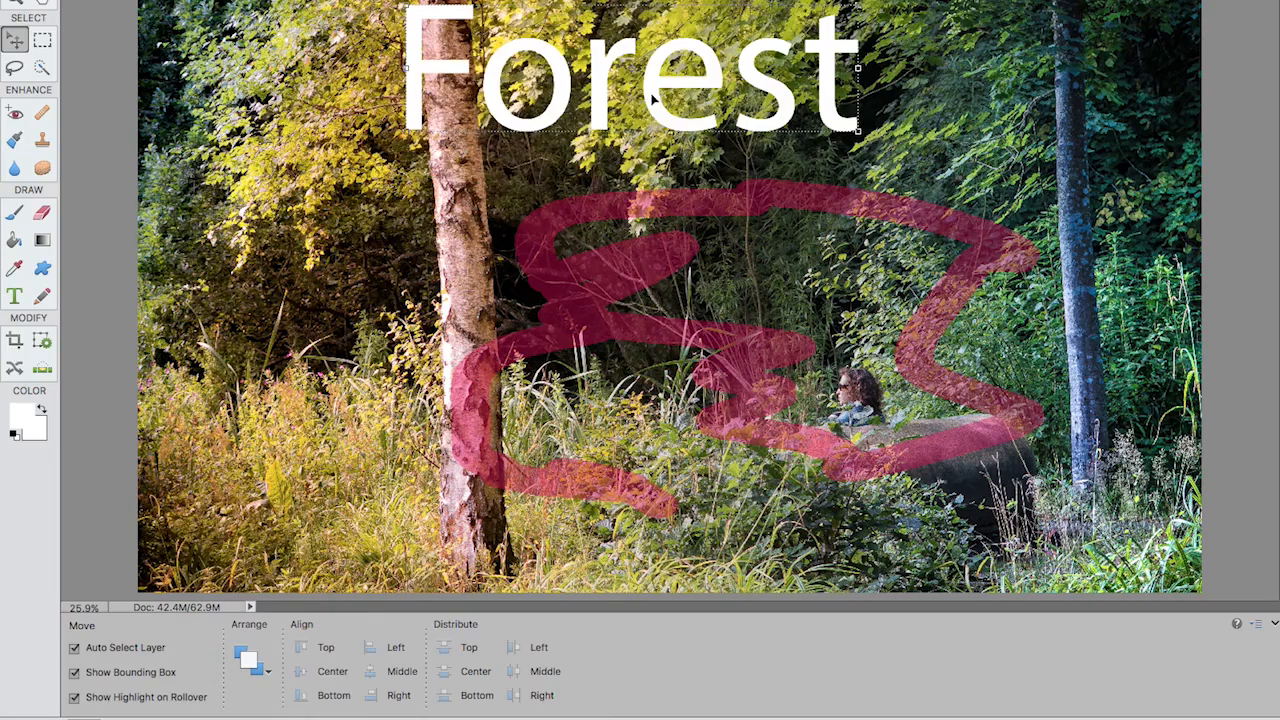
pyautogui.moveTo(658, 99); pyautogui.dragTo(687, 329)
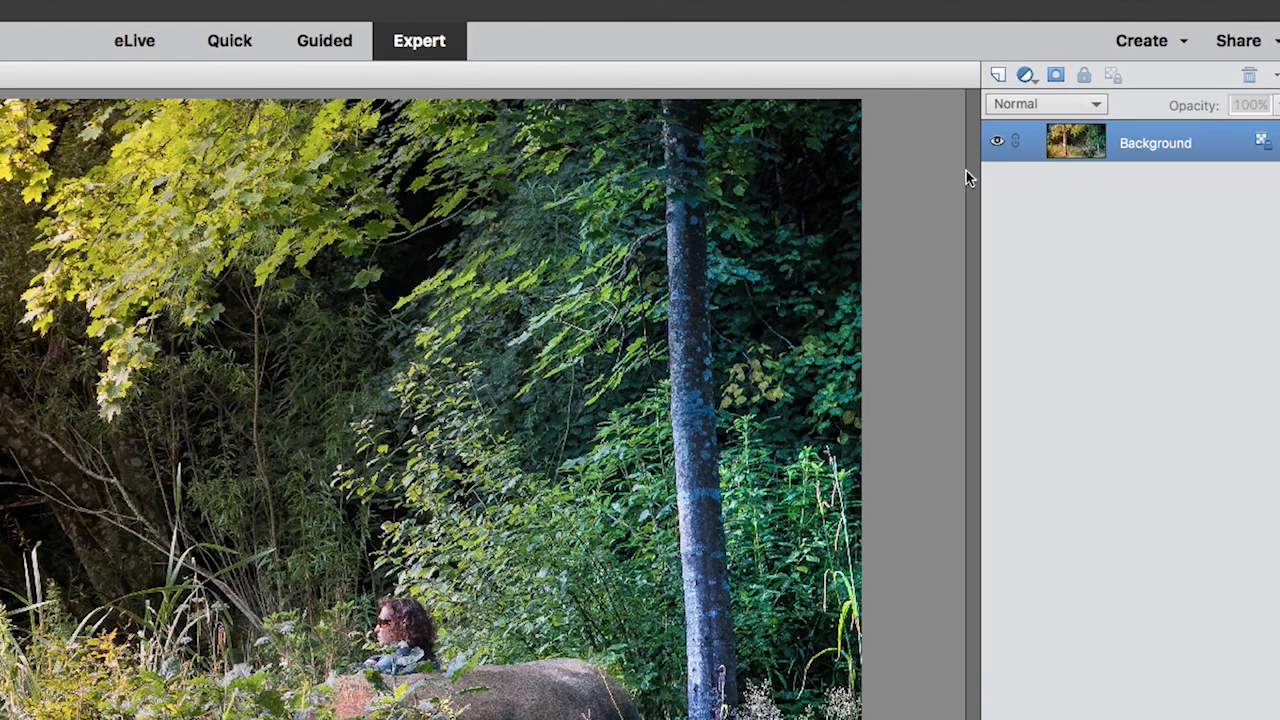
# Step: Add a Levels adjustment layer above the Background with RGB input levels of 62, 1.32 and 193
pyautogui.click(1028, 76)
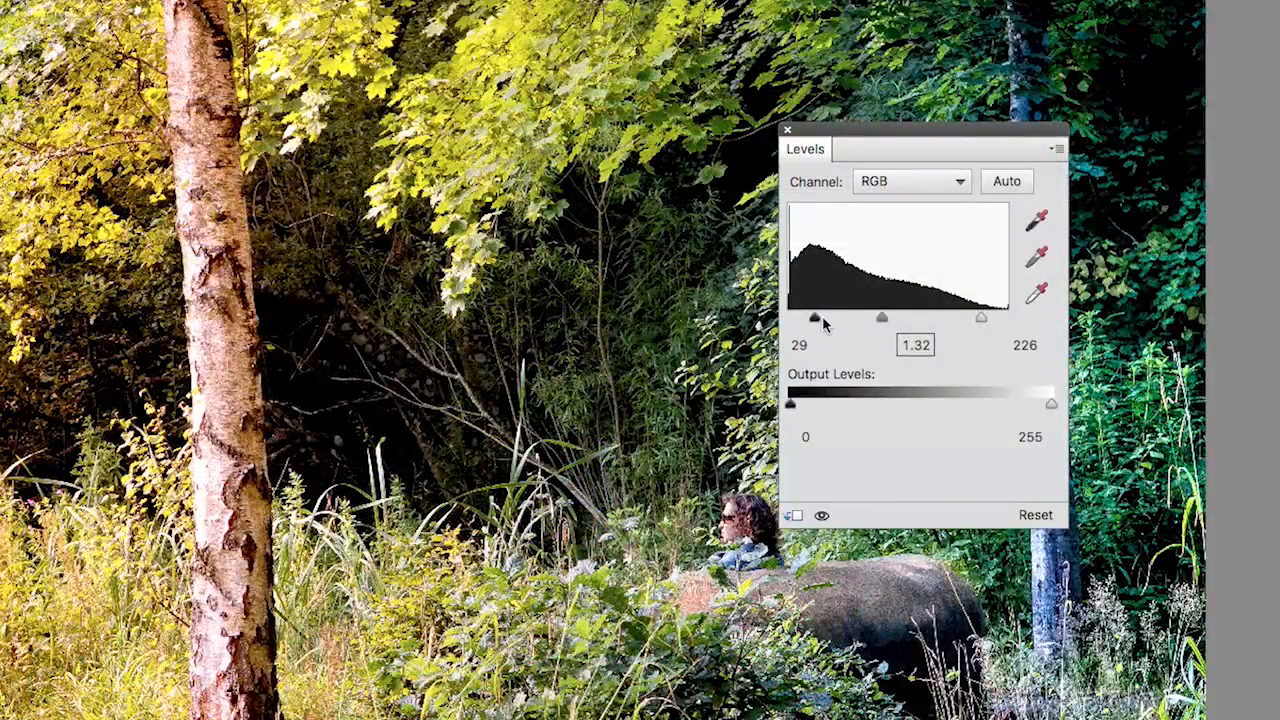
pyautogui.moveTo(820, 316); pyautogui.dragTo(843, 322)
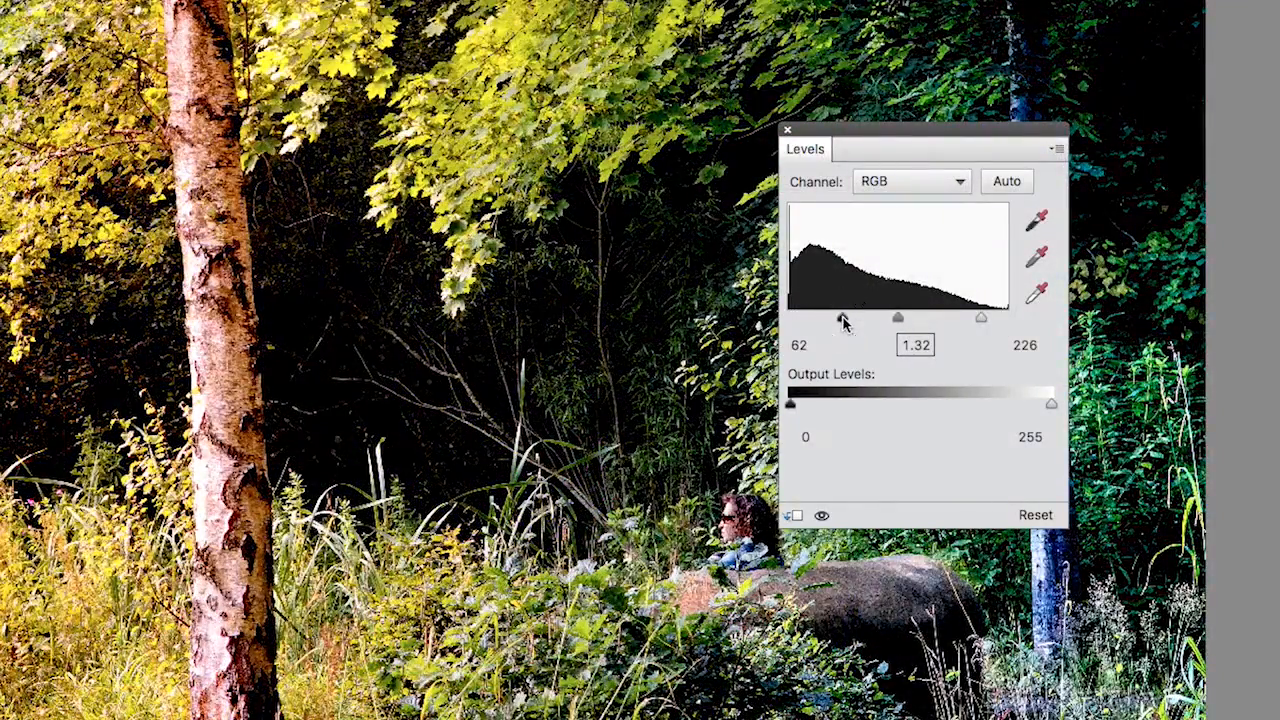
pyautogui.moveTo(981, 318); pyautogui.dragTo(954, 322)
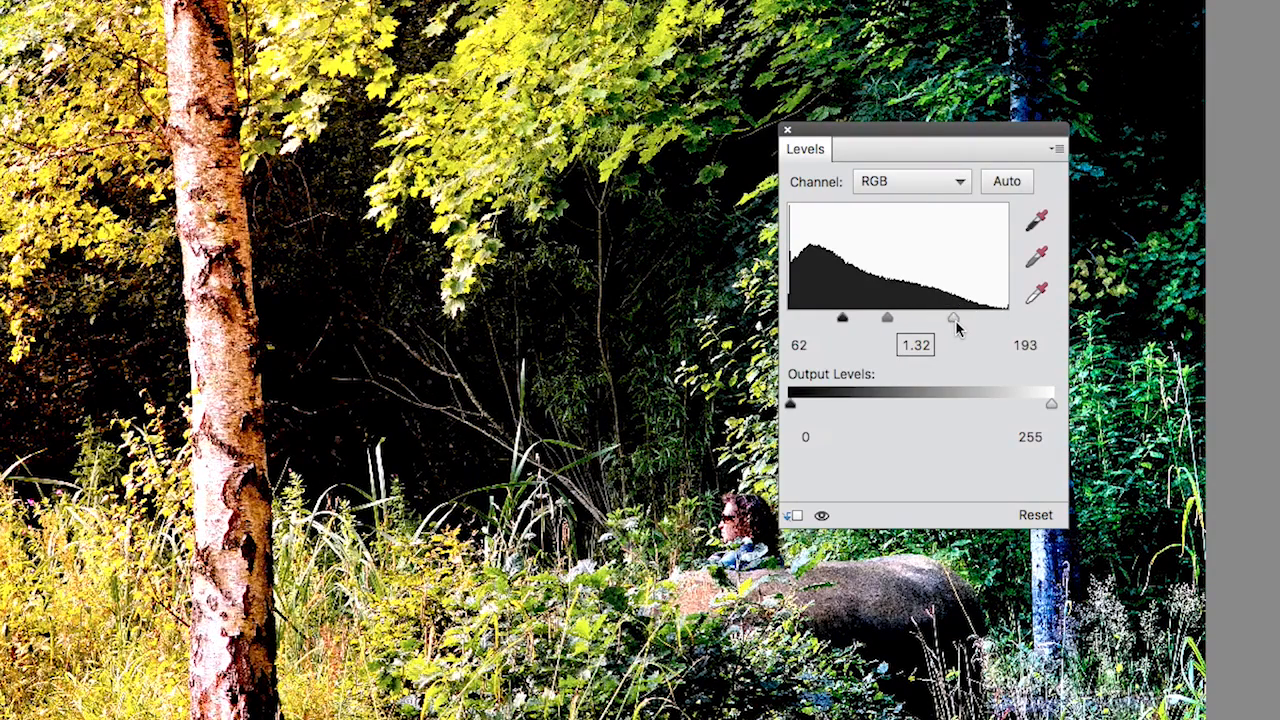
pyautogui.click(787, 131)
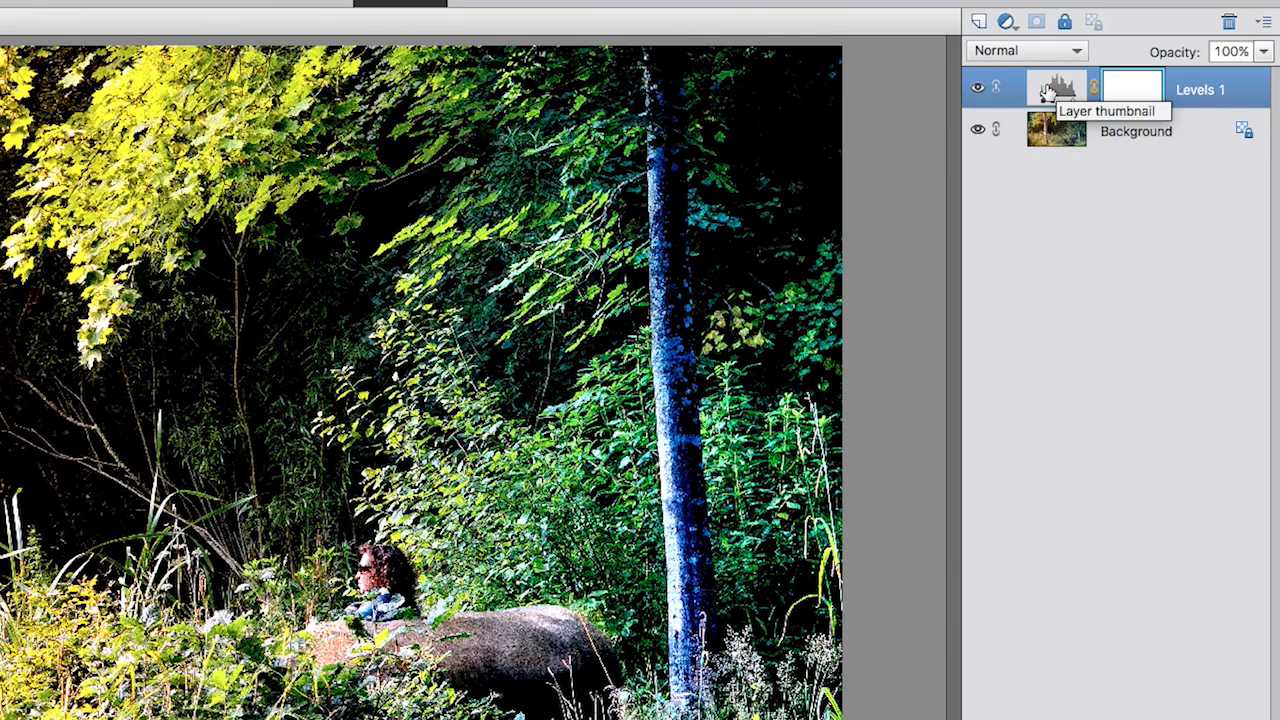
# Step: Reopen the Levels 1 adjustment and soften it to RGB input levels of 16, 1.09 and 247
pyautogui.doubleClick(1047, 90)
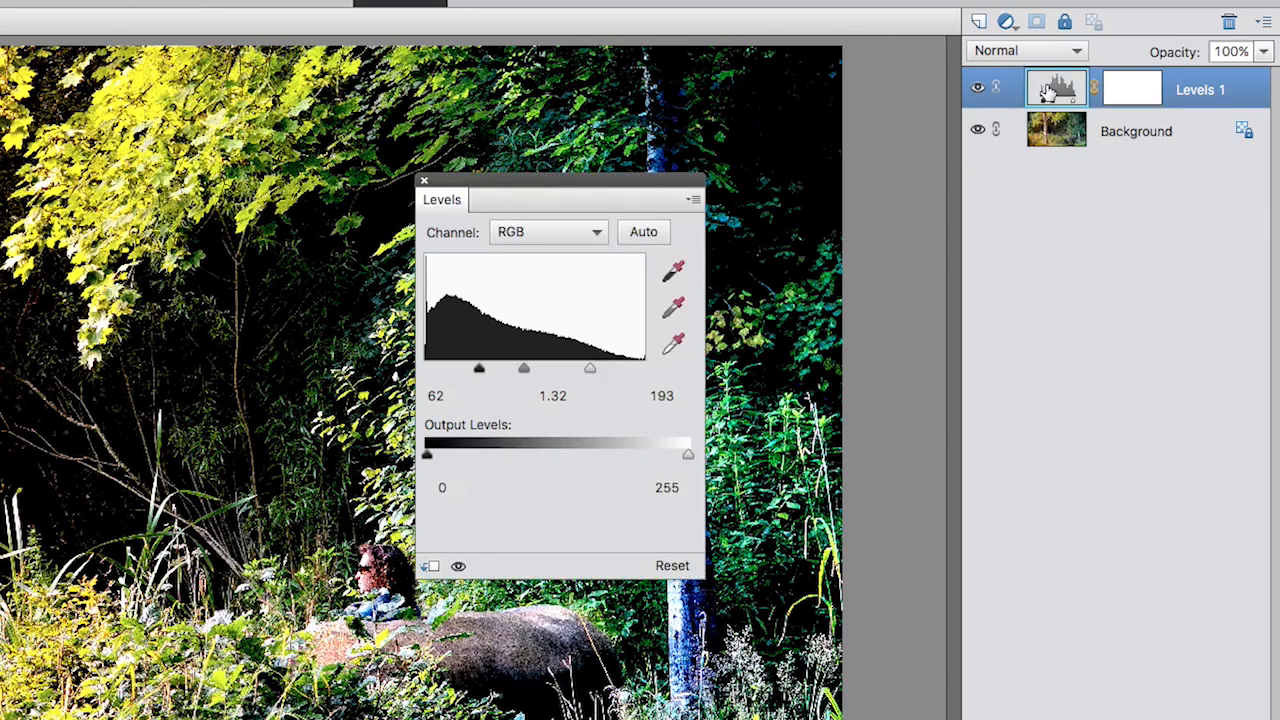
pyautogui.moveTo(593, 368); pyautogui.dragTo(636, 368)
pyautogui.moveTo(480, 368); pyautogui.dragTo(441, 370)
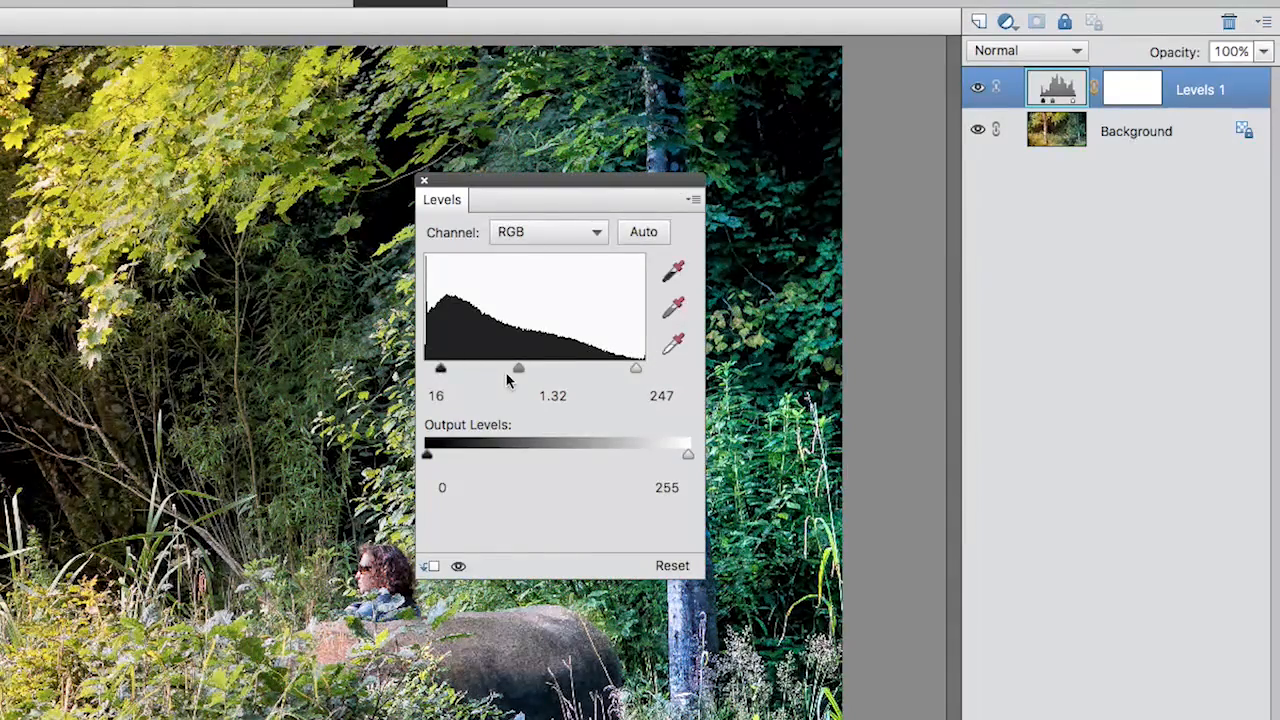
pyautogui.moveTo(519, 367); pyautogui.dragTo(531, 374)
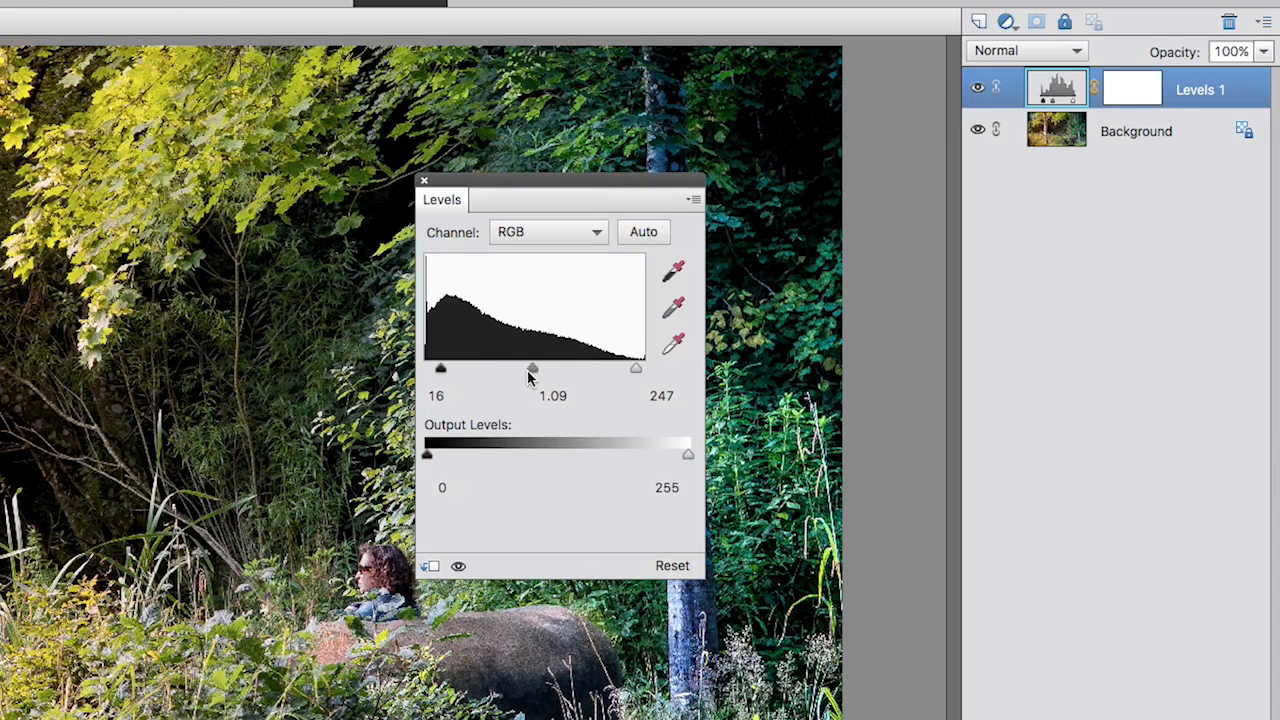
pyautogui.click(427, 180)
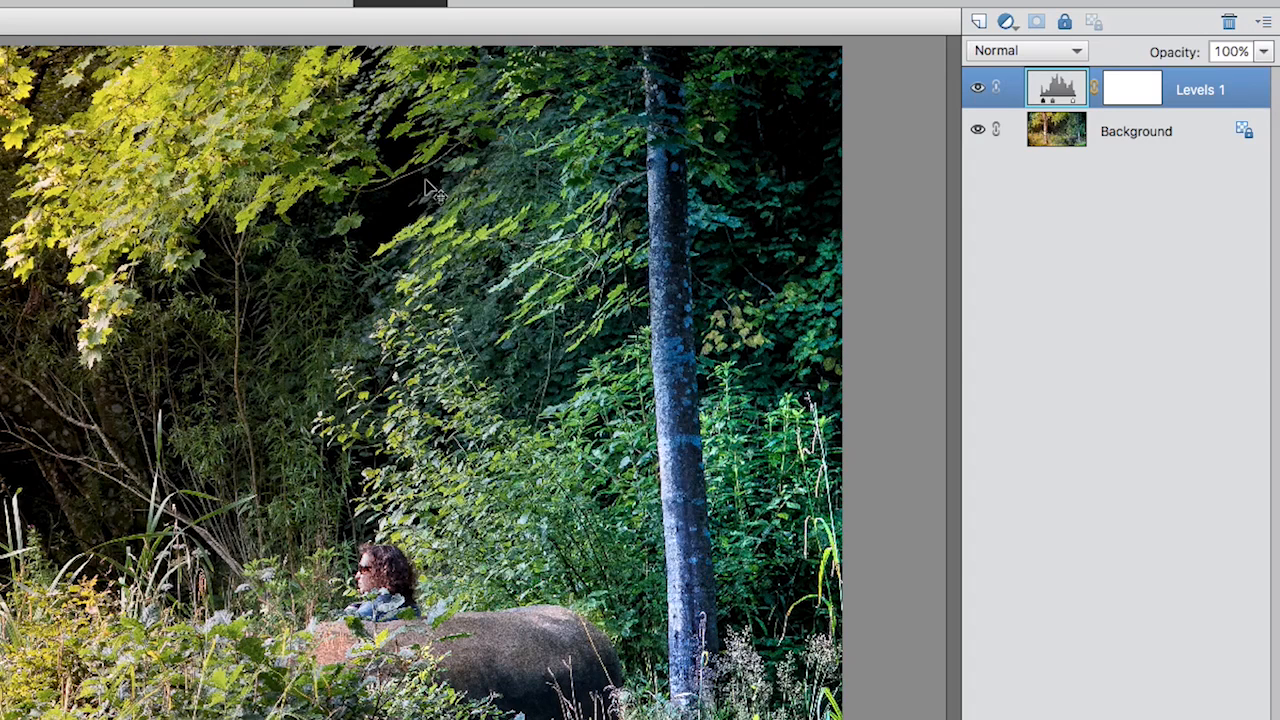
# Step: Toggle the visibility of the Levels 1 layer off and on to compare the photo with and without the adjustment
pyautogui.click(978, 91)
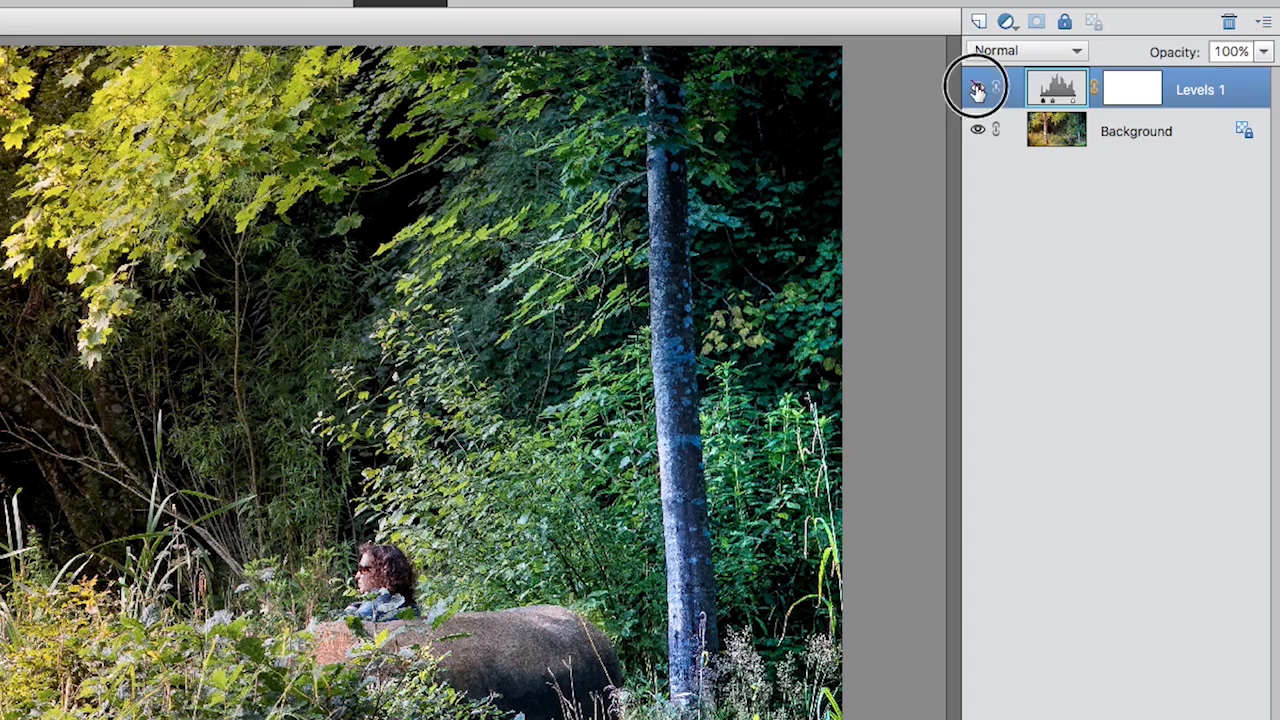
pyautogui.click(978, 91)
pyautogui.click(978, 91)
pyautogui.click(978, 91)
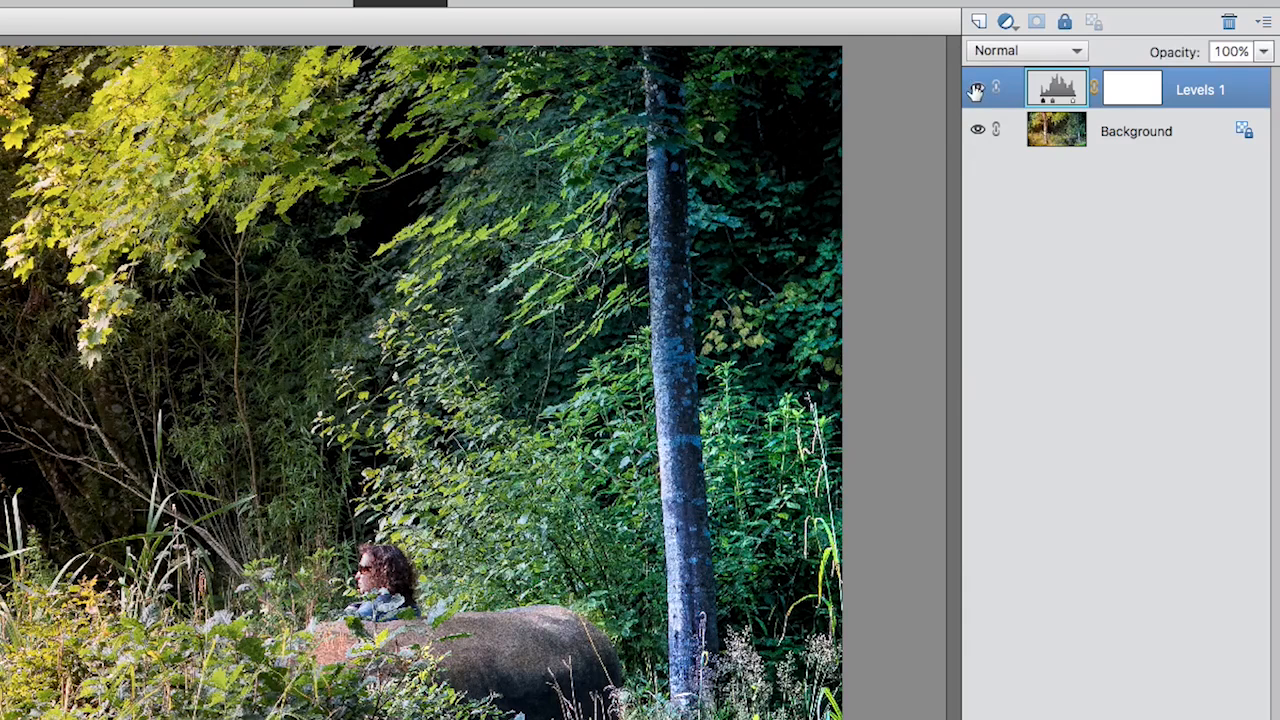